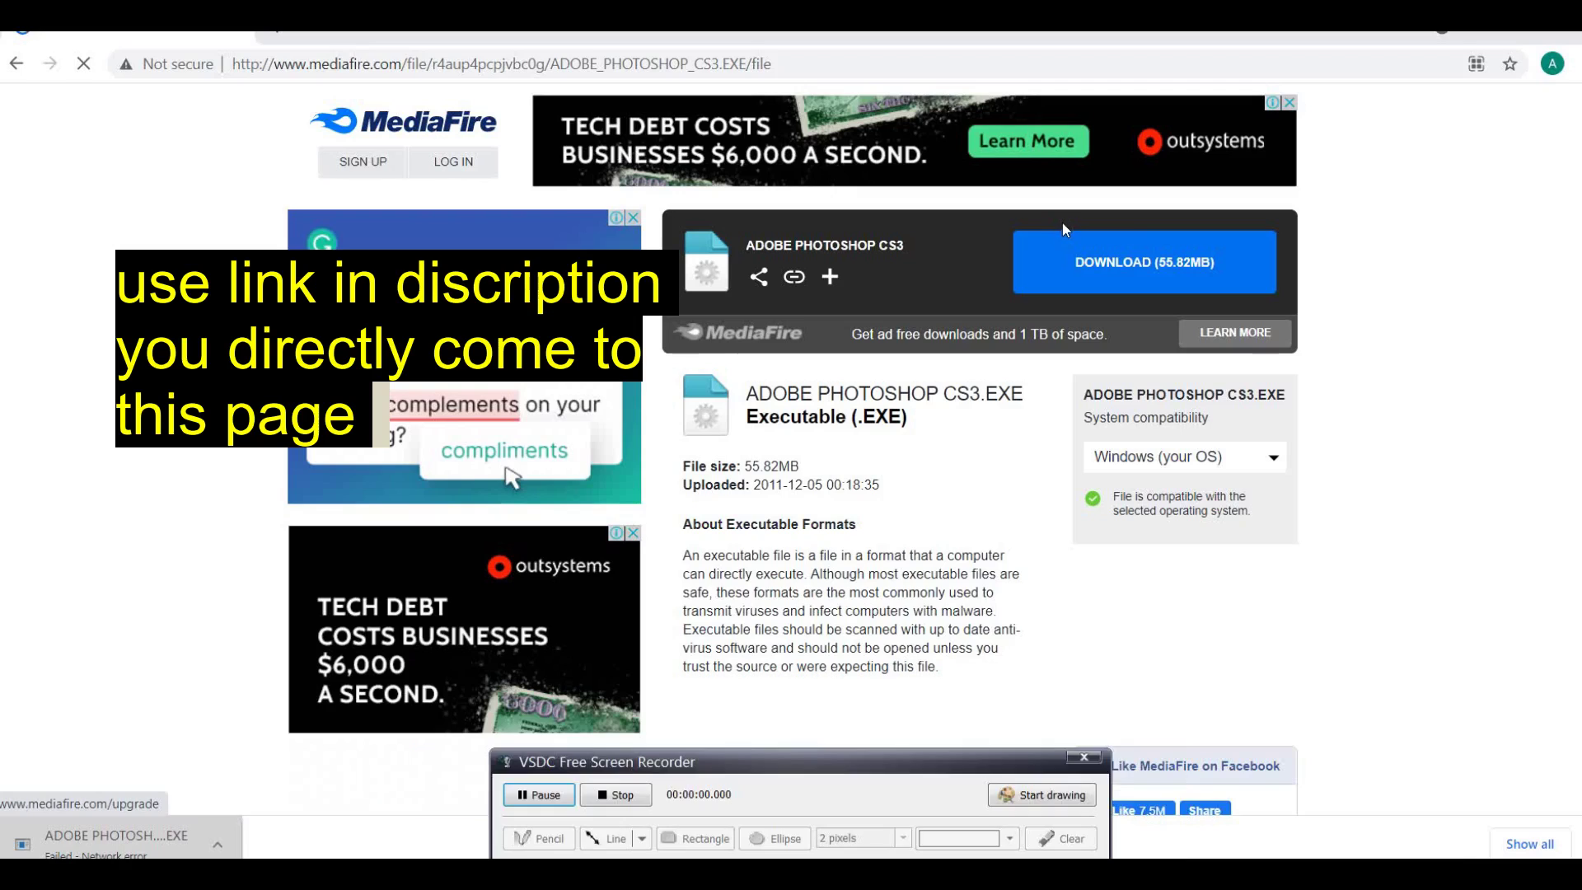
Step: Start downloading the 55.82MB ADOBE PHOTOSHOP CS3.EXE installer from MediaFire
left_click(1151, 276)
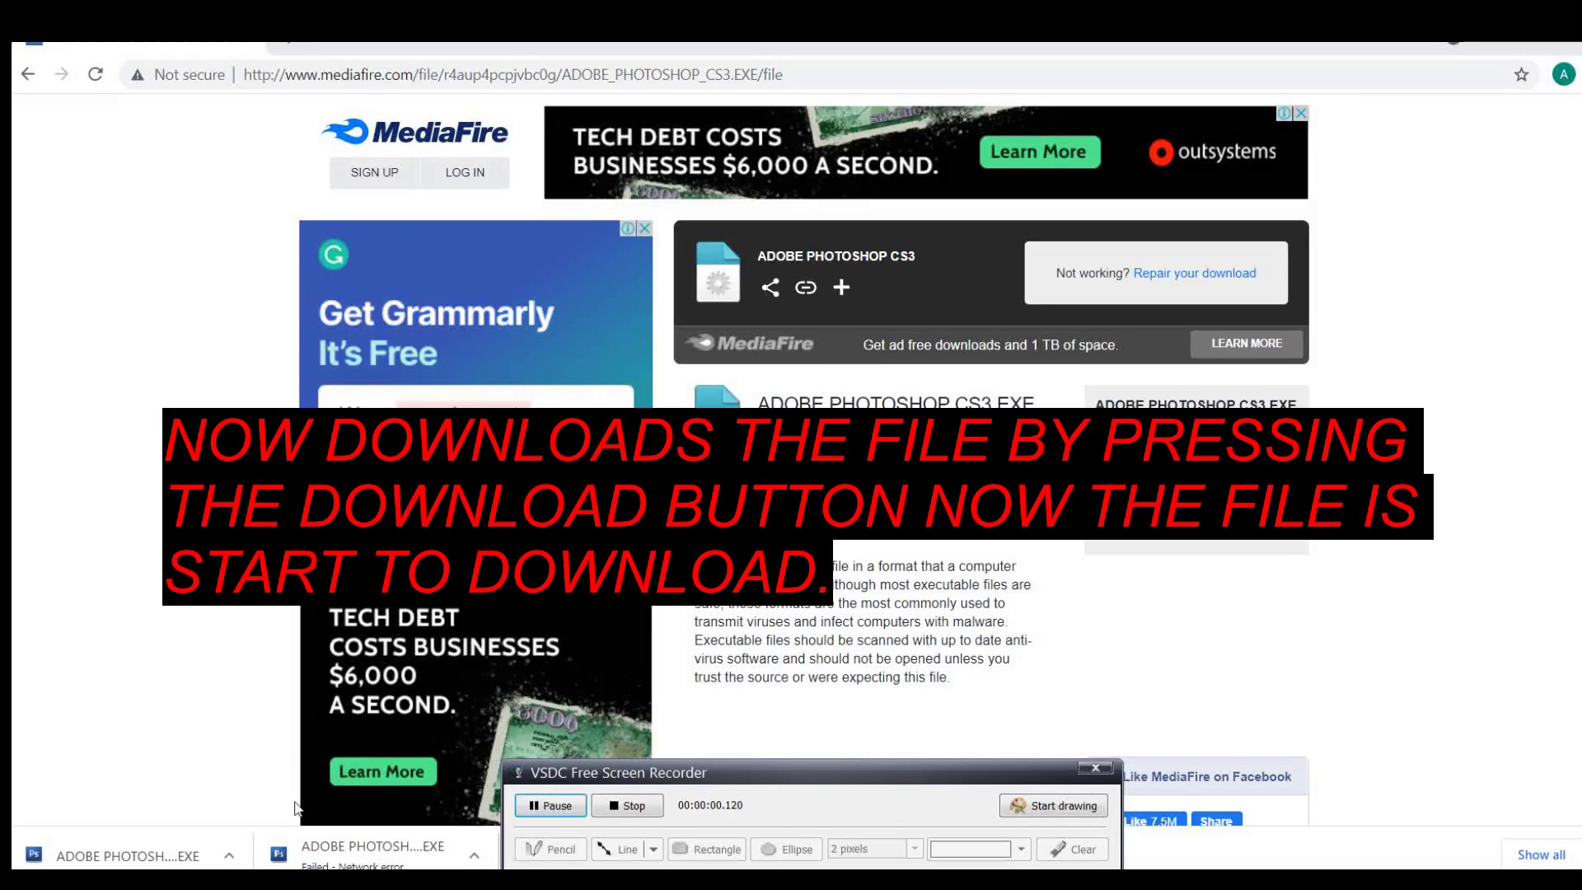
Step: Open the downloaded Photoshop CS3 installer from Chrome's download bar
left_click(230, 855)
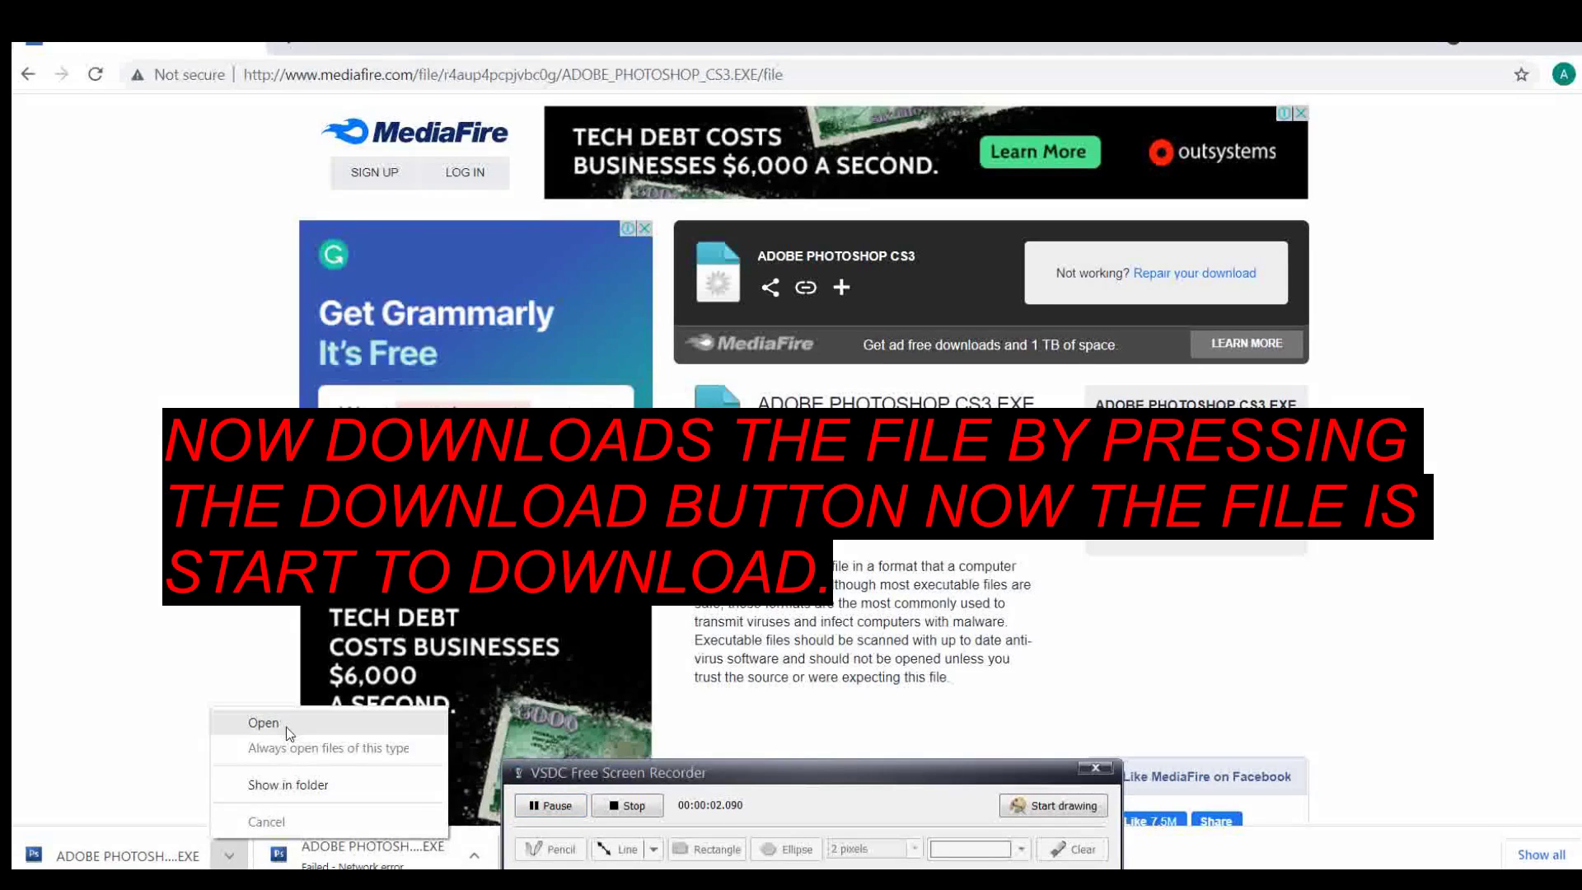
left_click(287, 724)
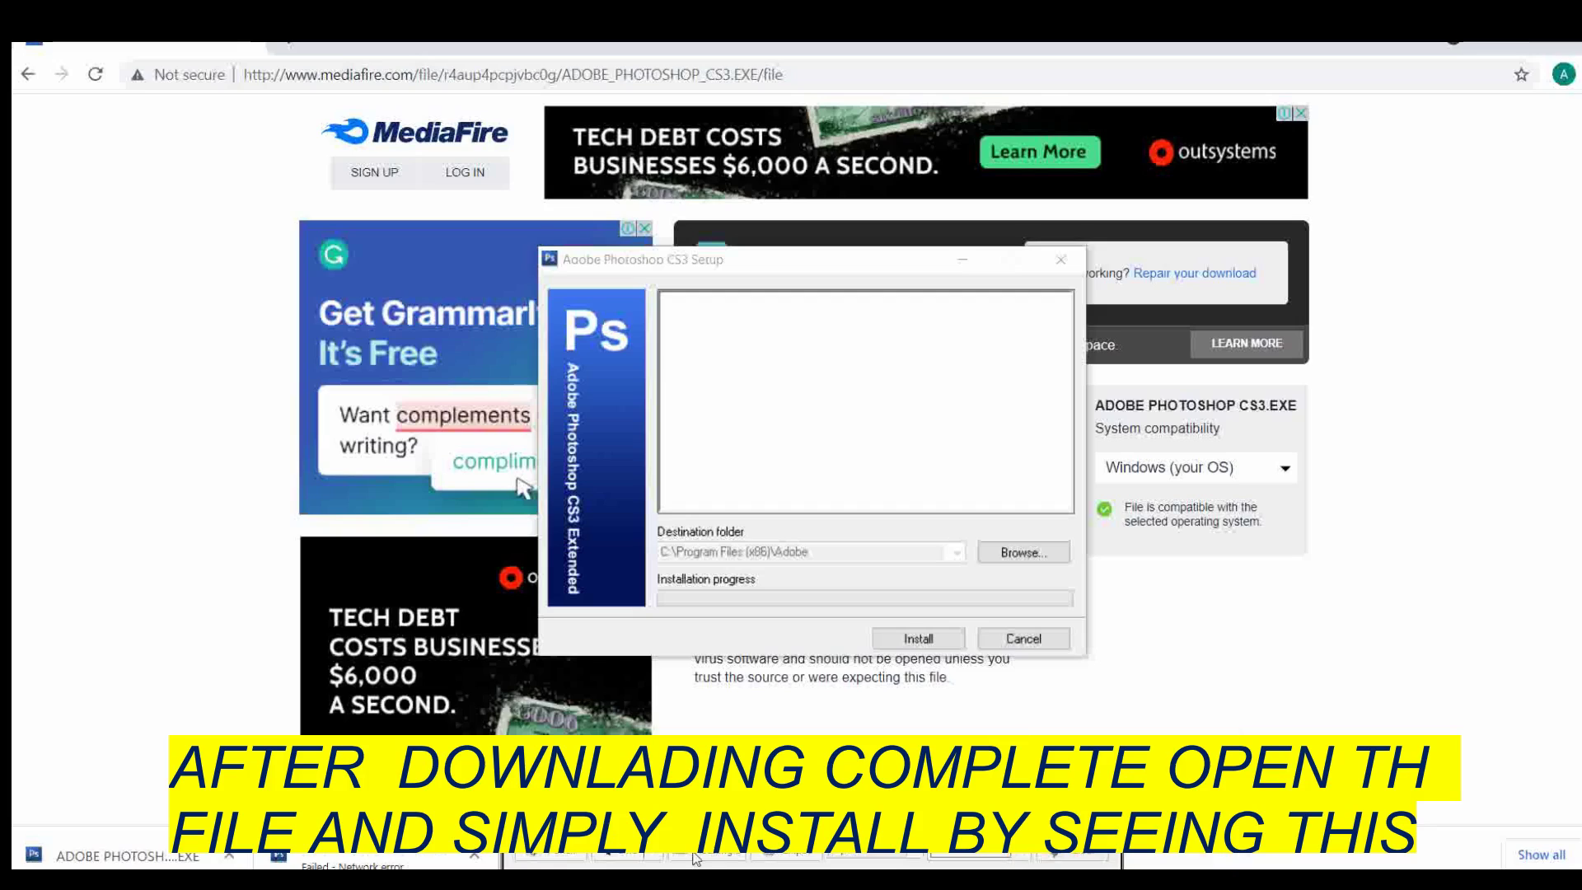
Step: Start the Photoshop CS3 installation and let it run to completion
key("Return")
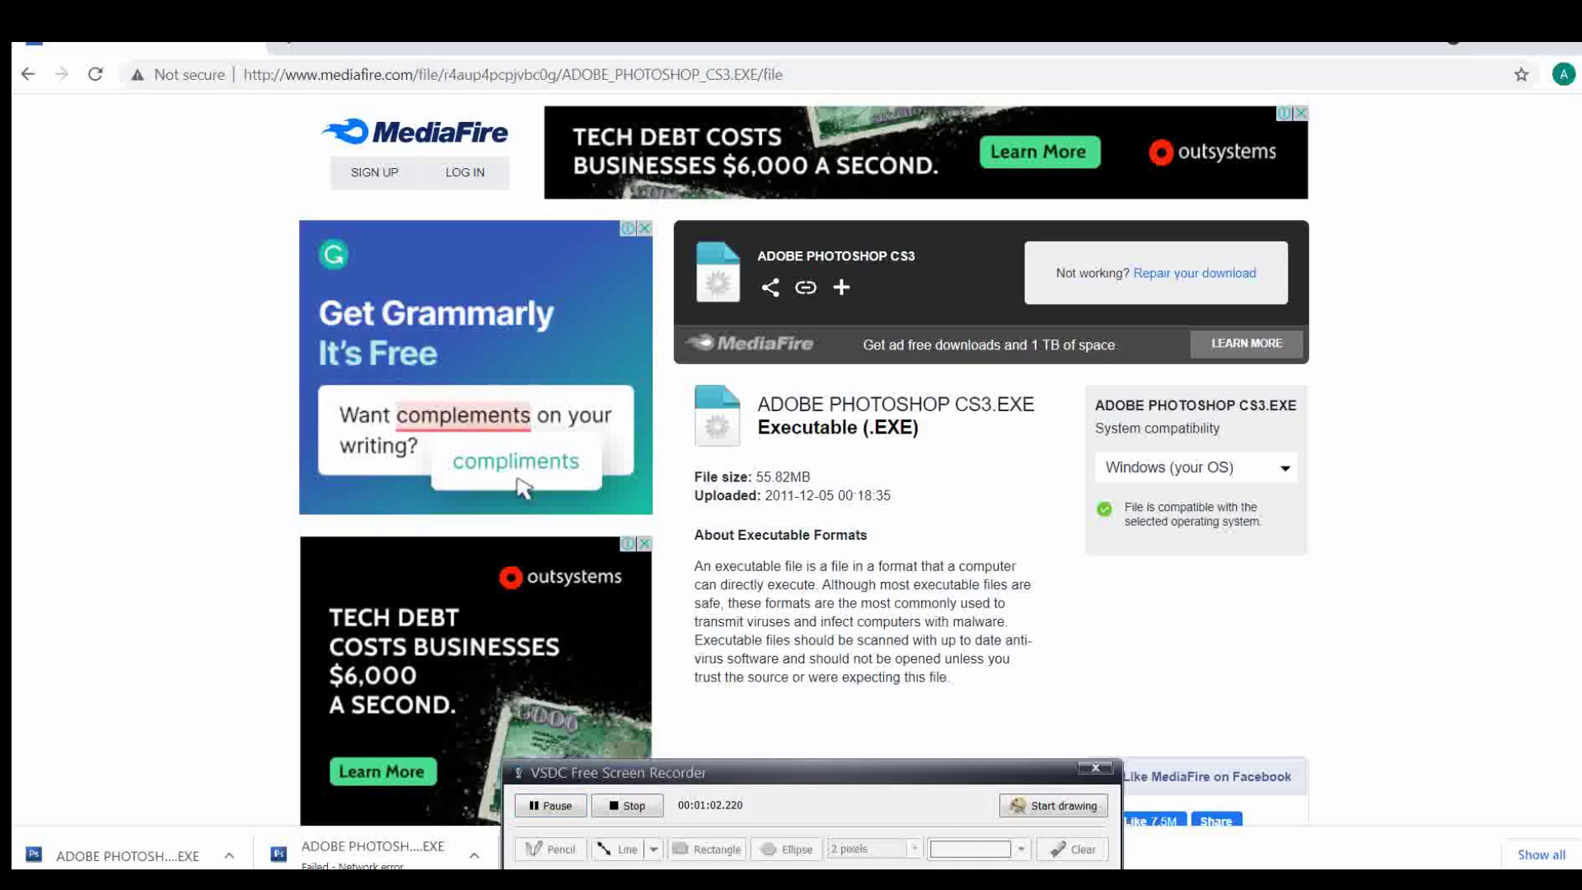
Step: Turn off Wi-Fi, show the desktop, and refresh it
left_click(1295, 847)
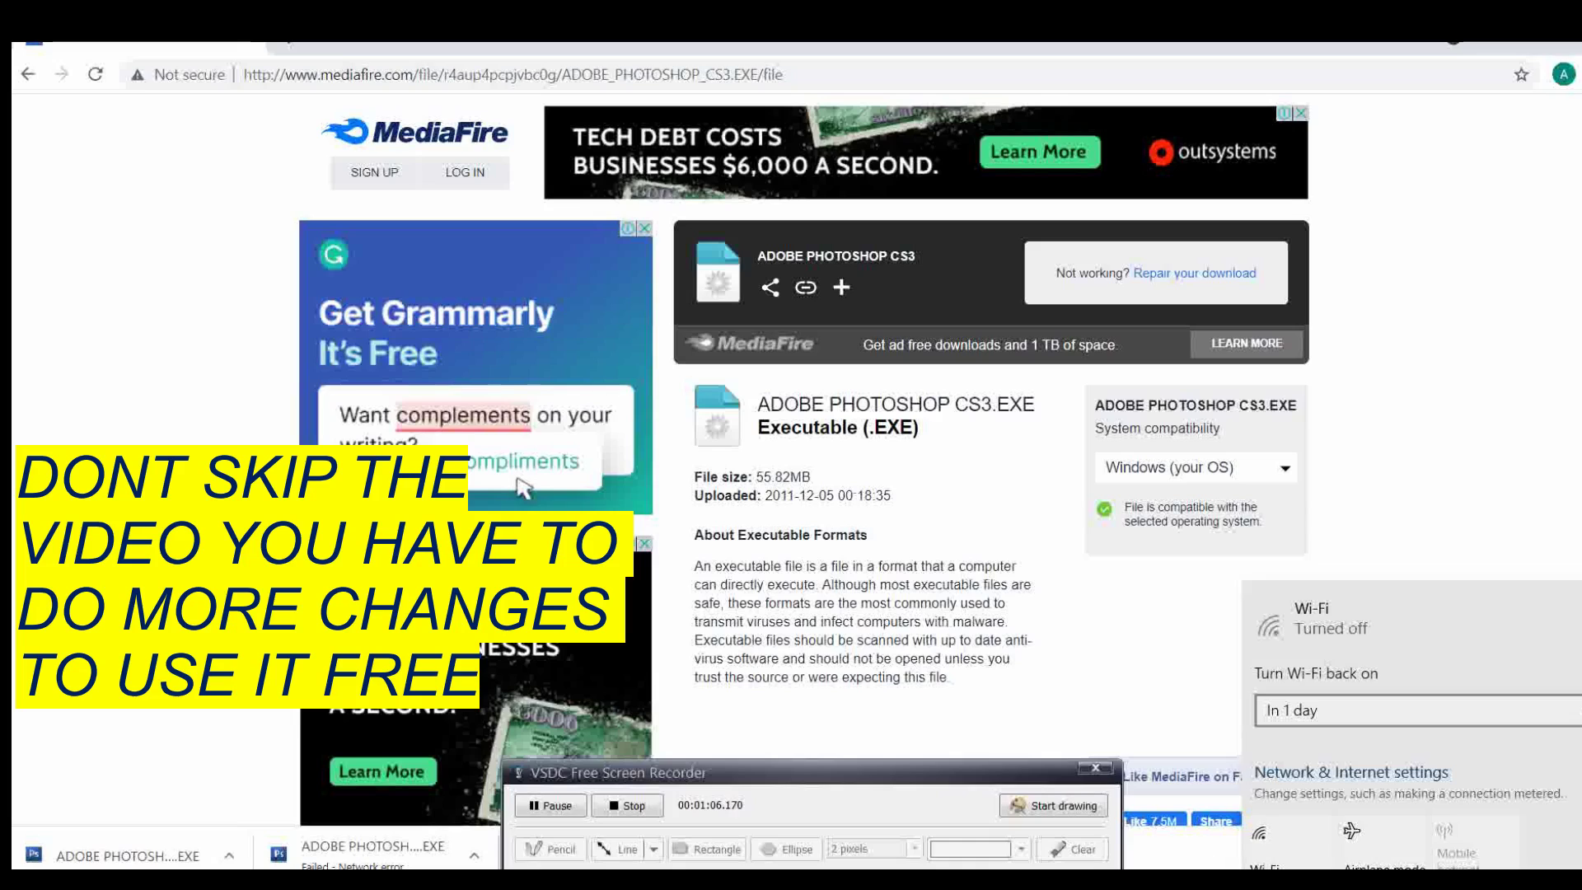
key("super+d")
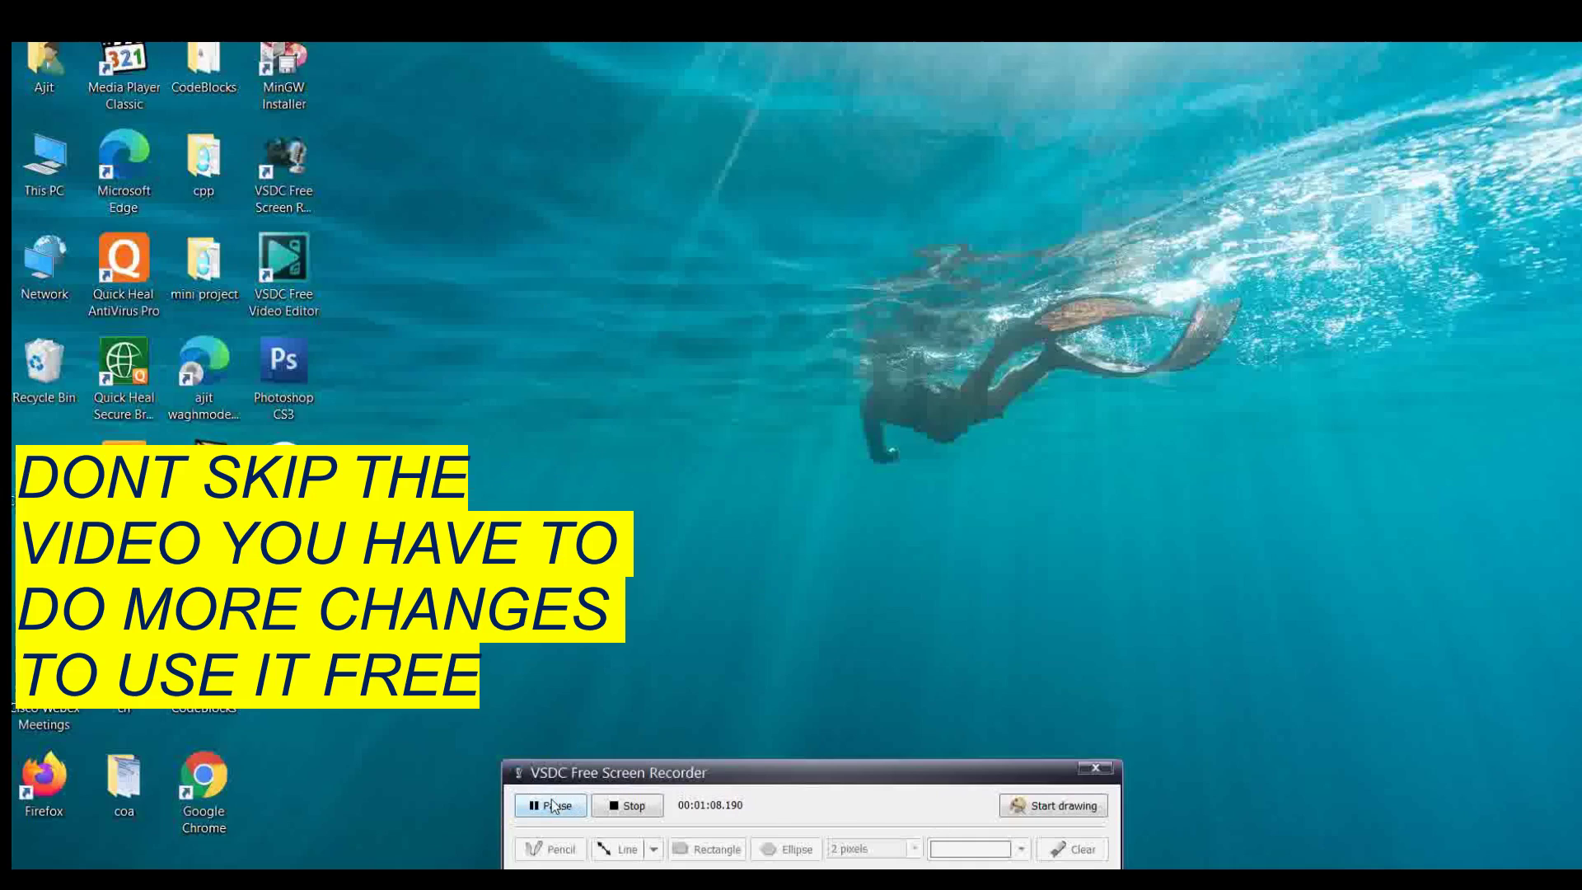
double_click(306, 356)
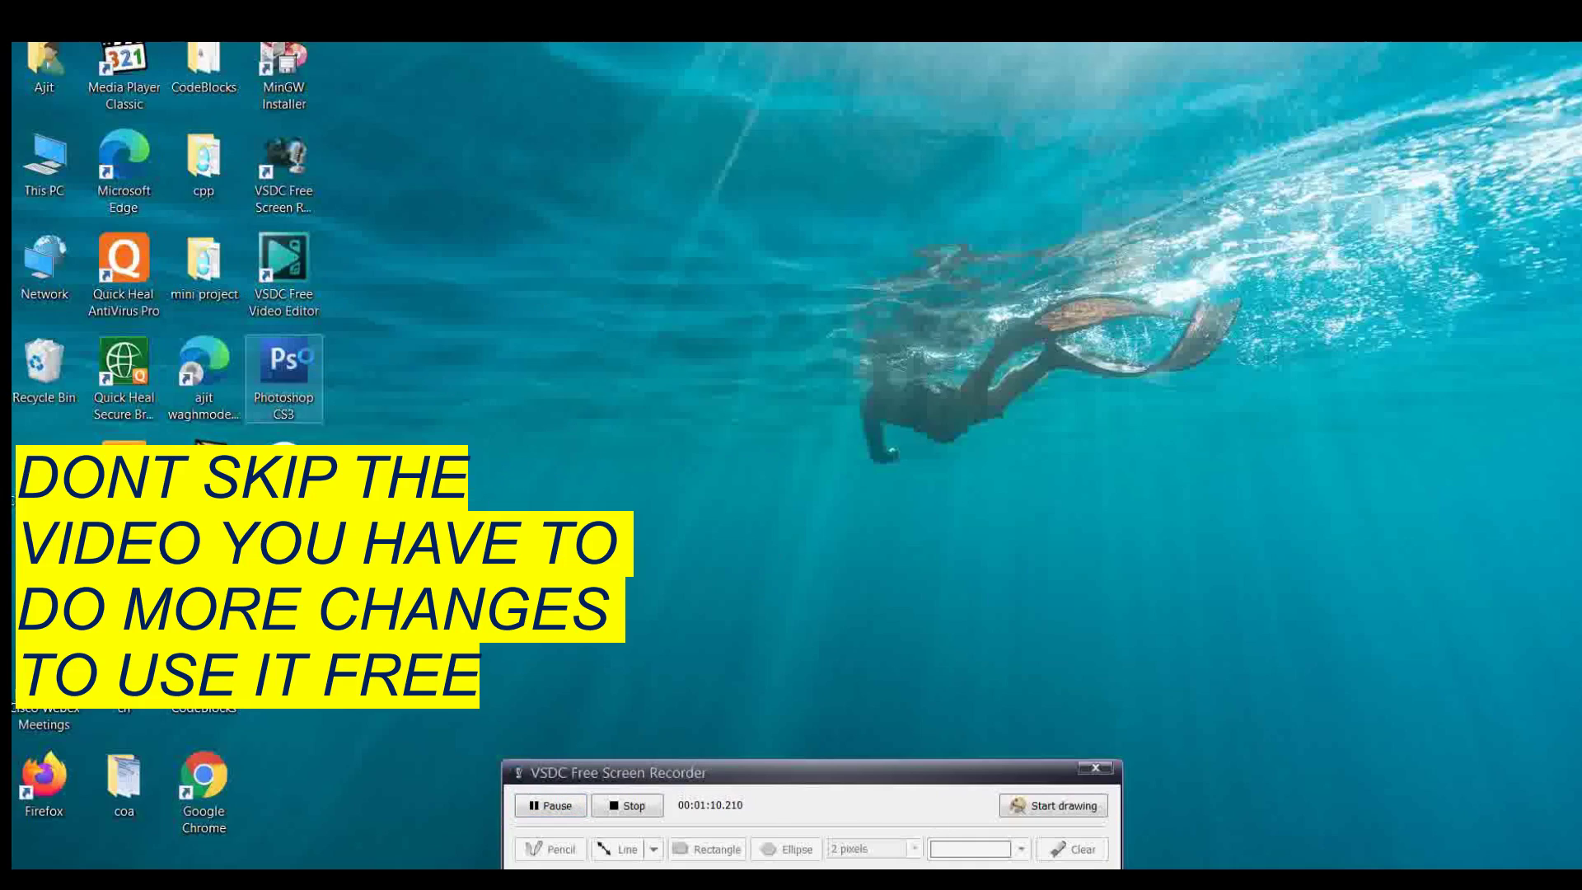
right_click(306, 330)
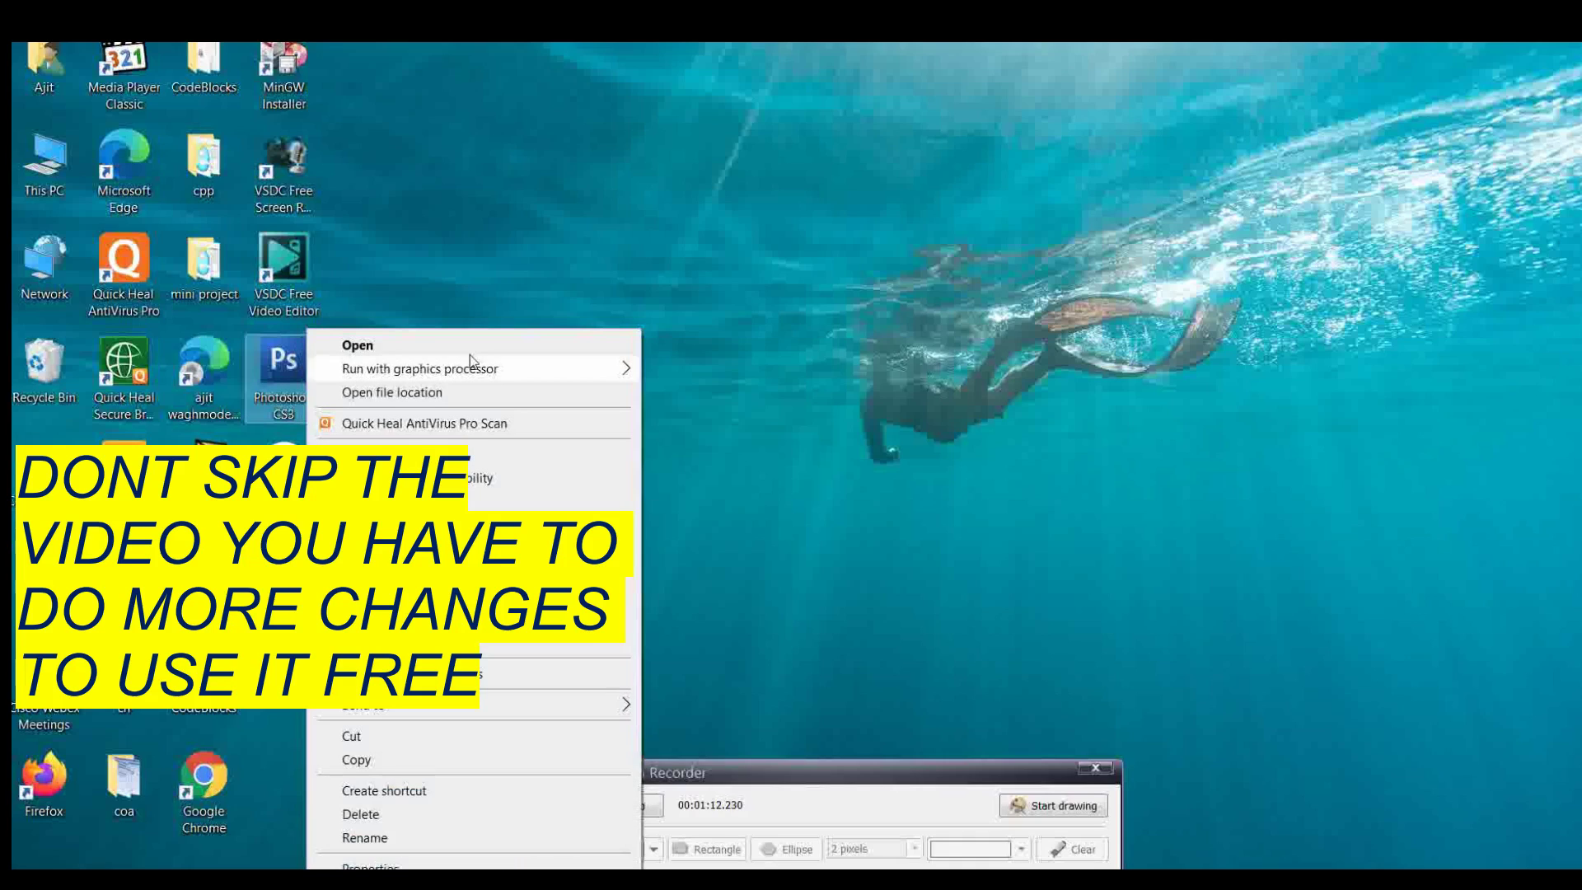
left_click(1030, 343)
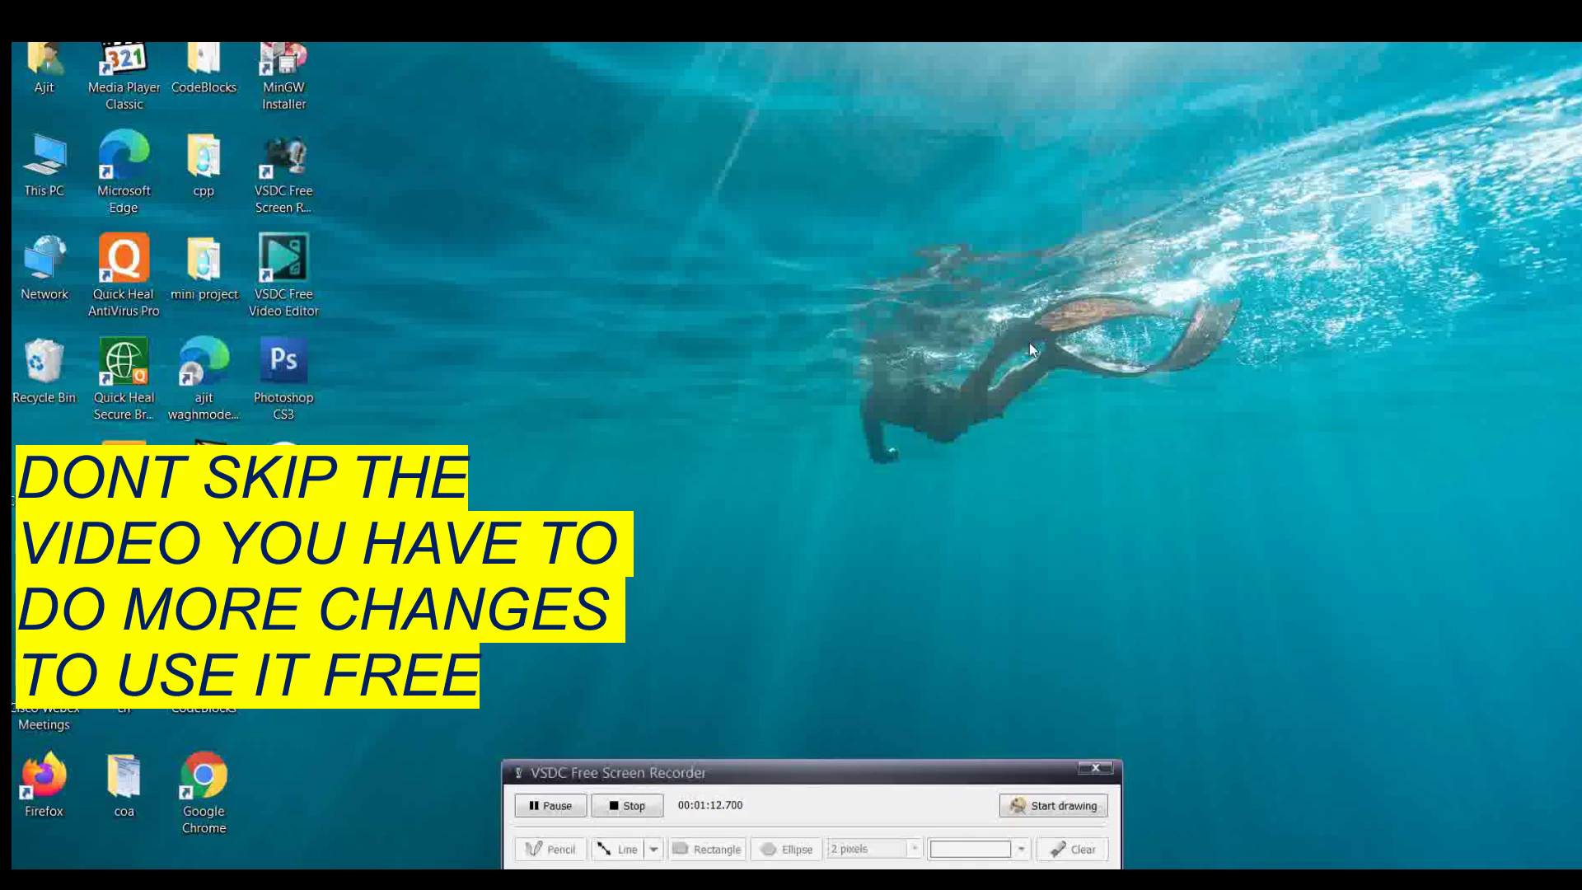
right_click(935, 358)
left_click(988, 445)
Step: Open the Properties window of the Photoshop CS3 desktop shortcut
double_click(298, 367)
right_click(301, 329)
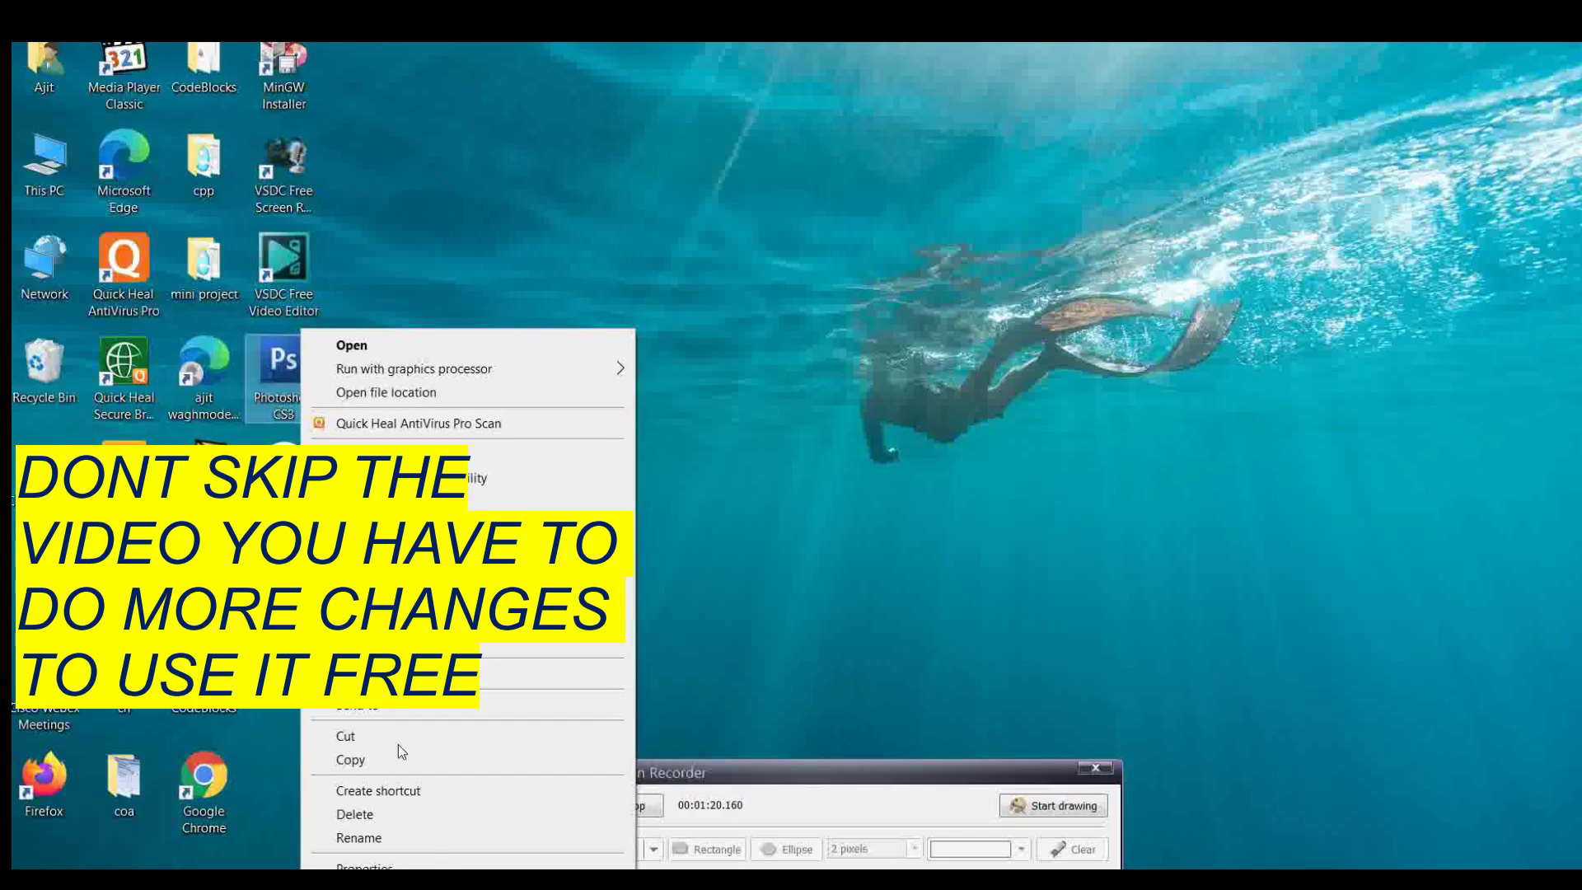
left_click(448, 856)
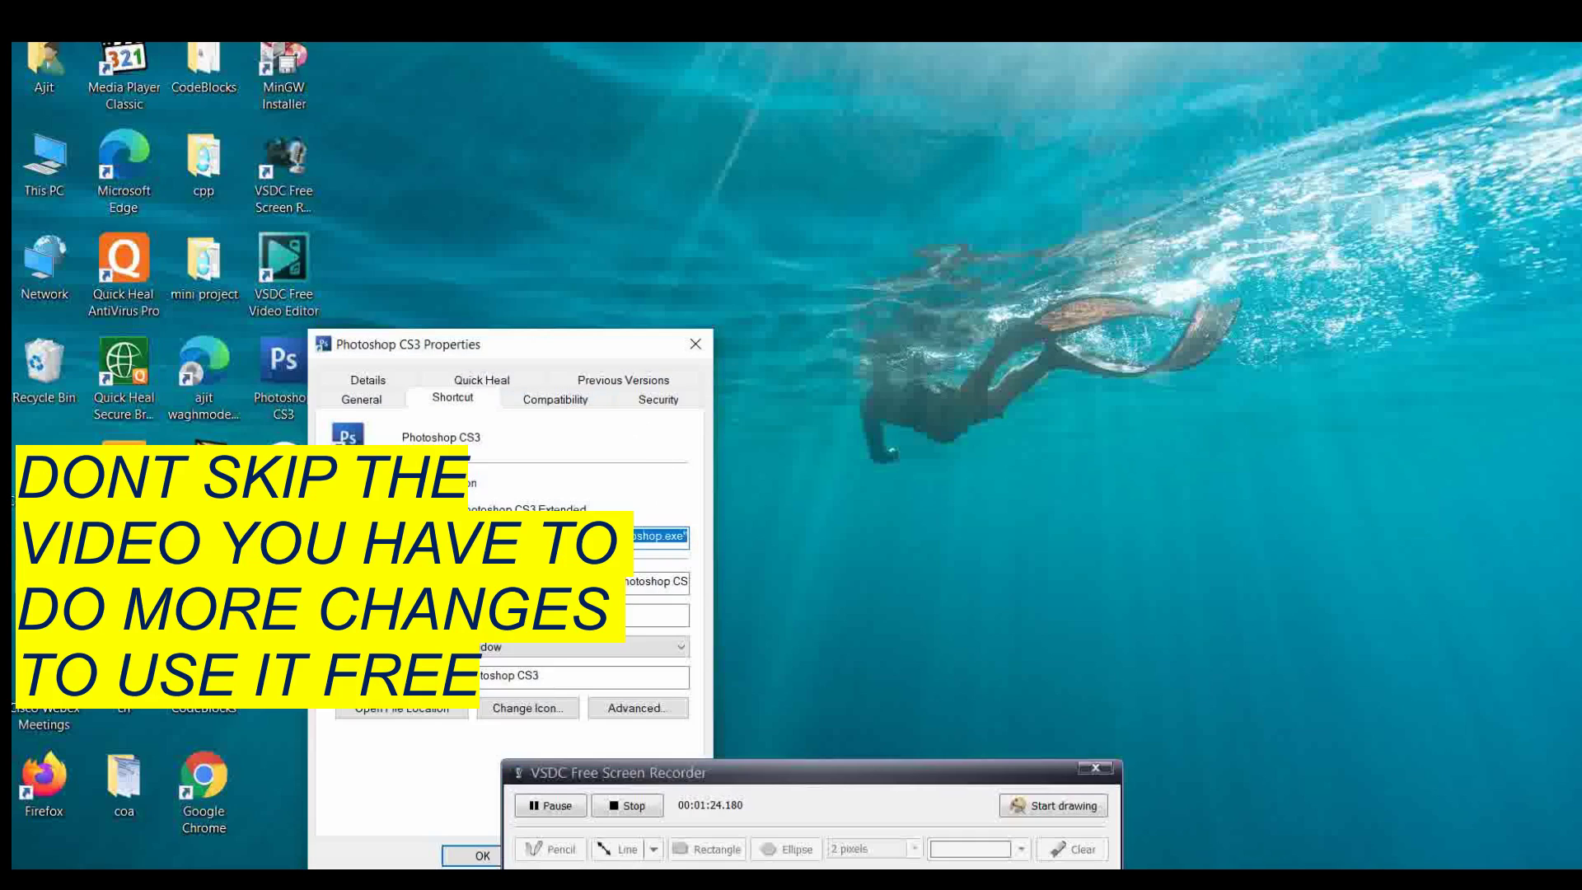
Step: Set the Photoshop CS3 shortcut to run in Windows Vista compatibility mode and confirm
left_click(626, 380)
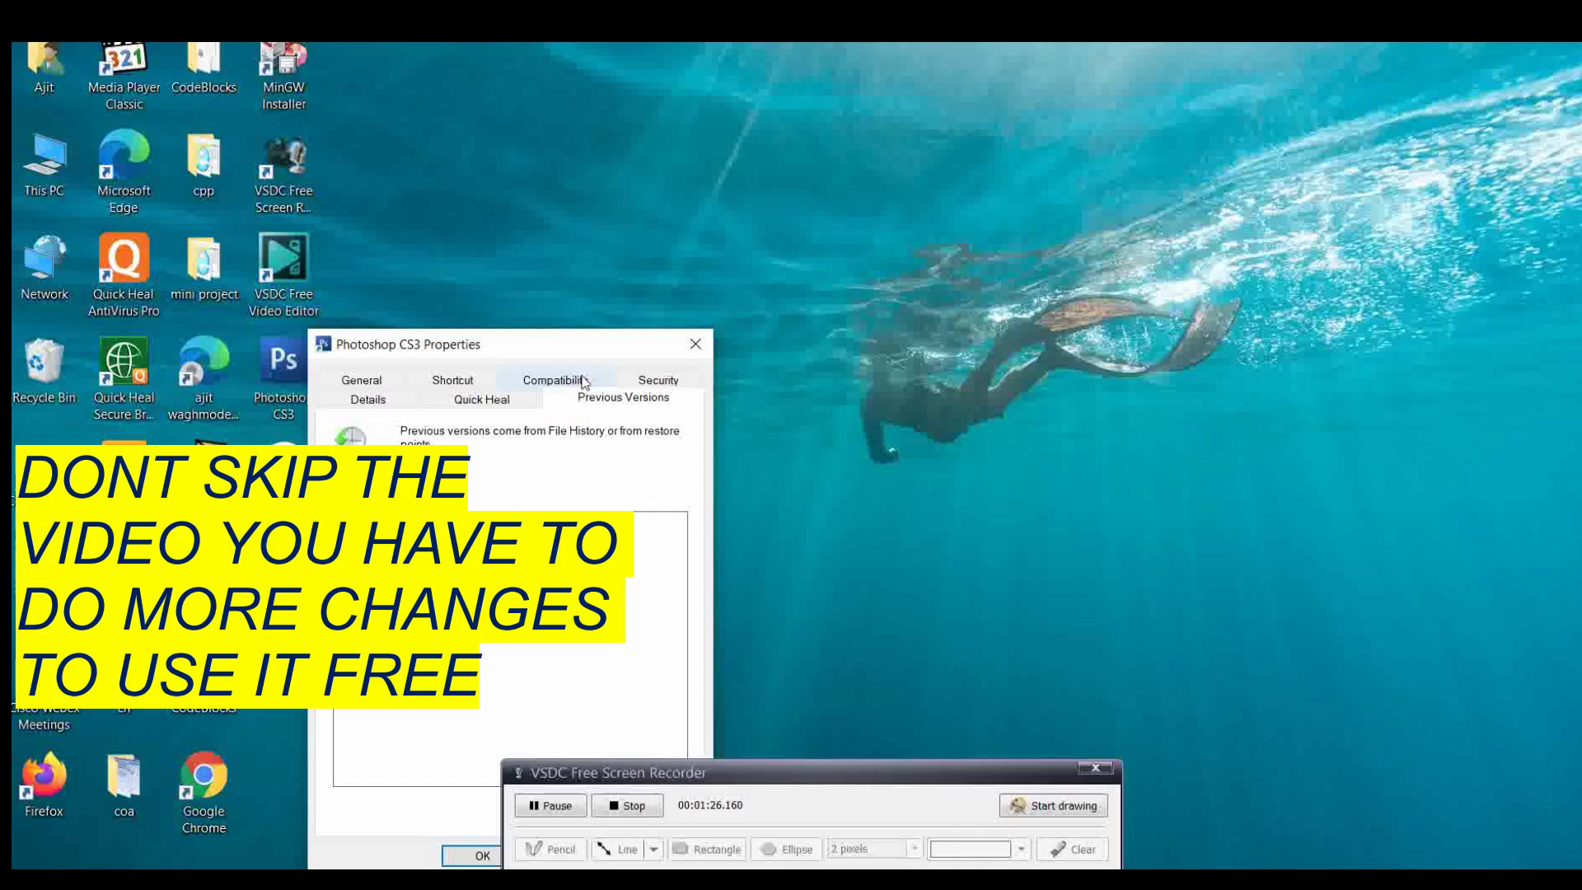
left_click(647, 382)
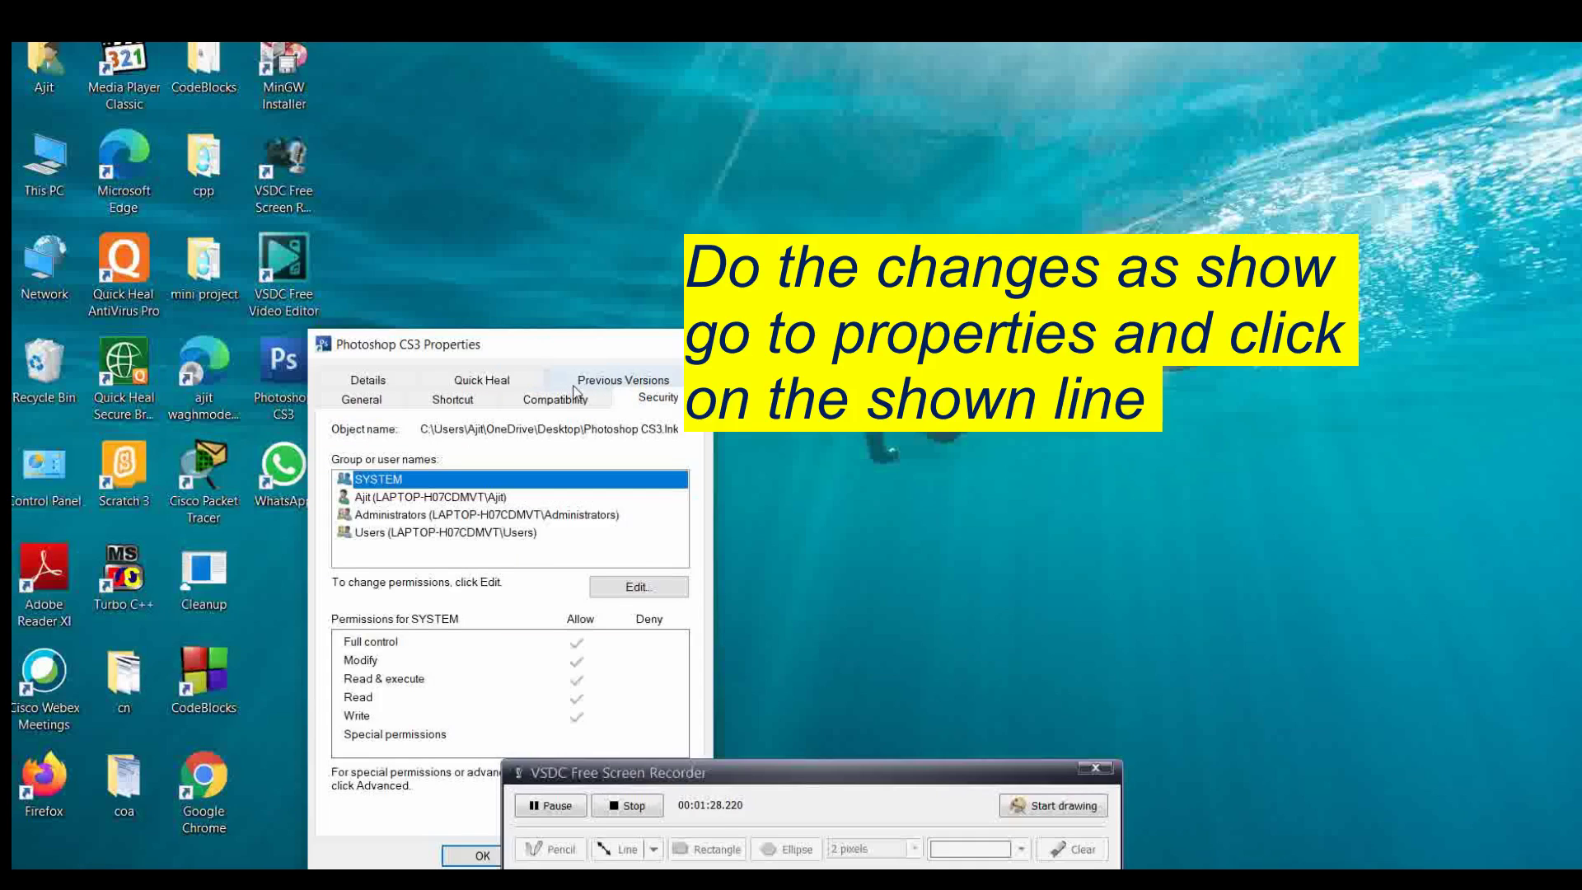
left_click(428, 405)
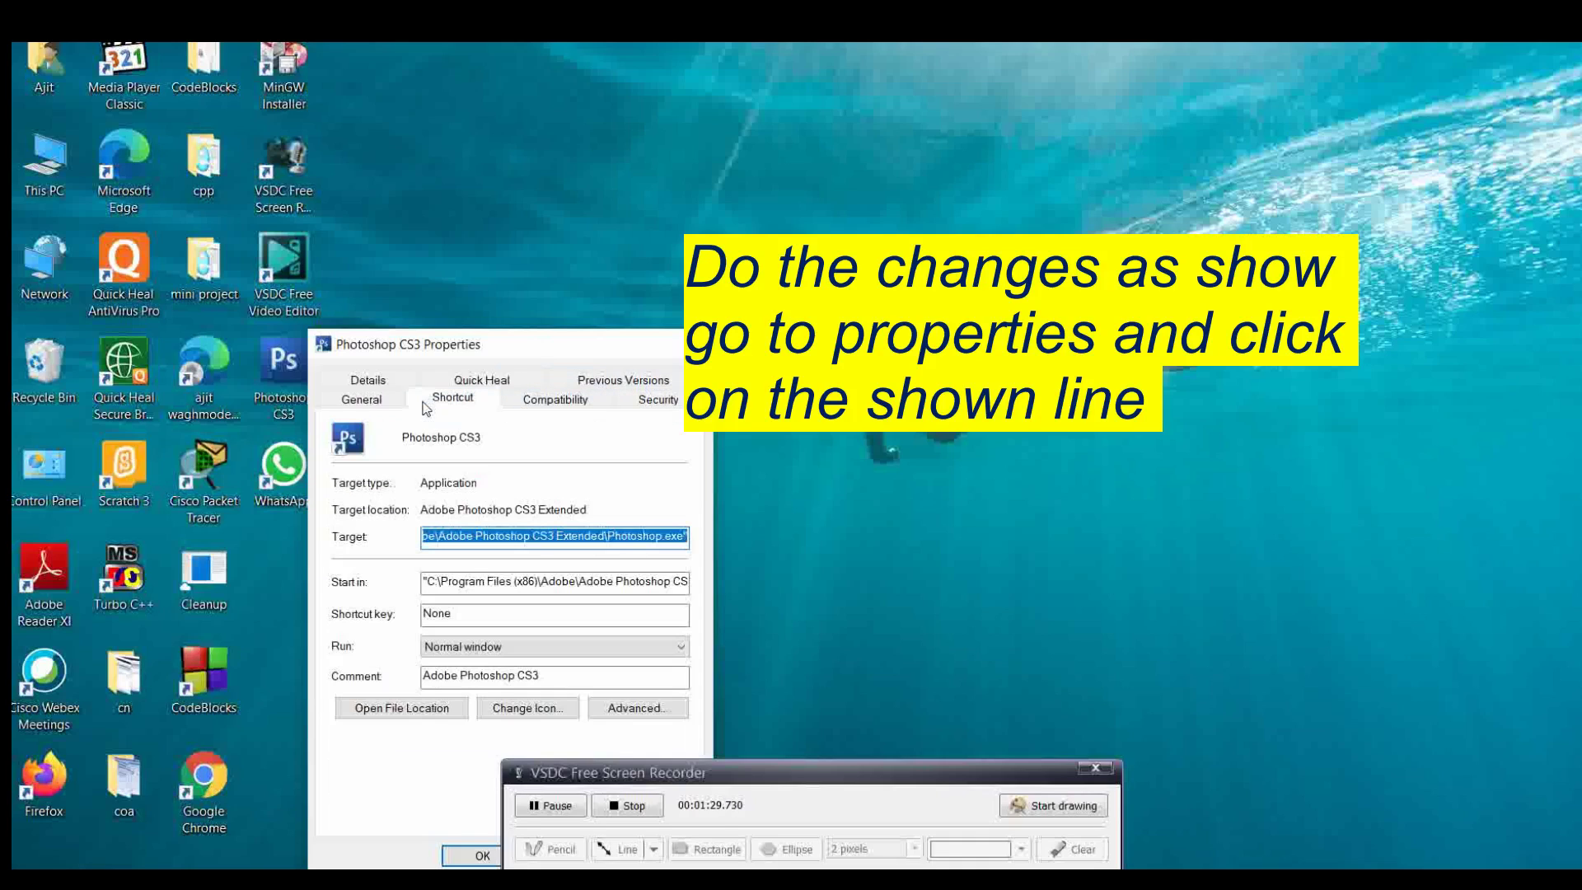
left_click(530, 401)
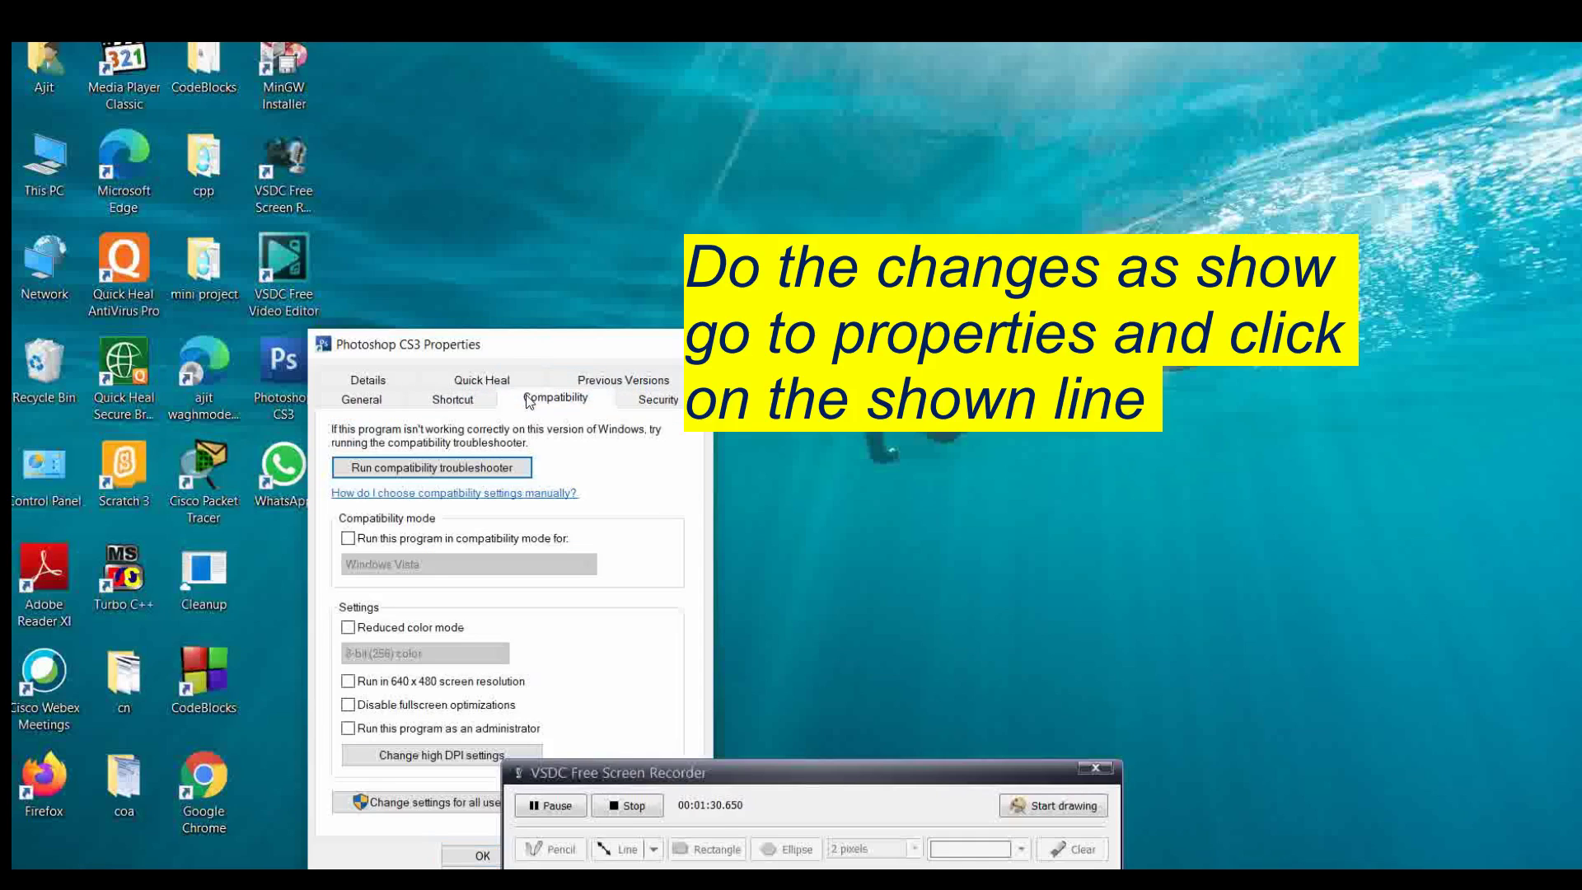
left_click(347, 539)
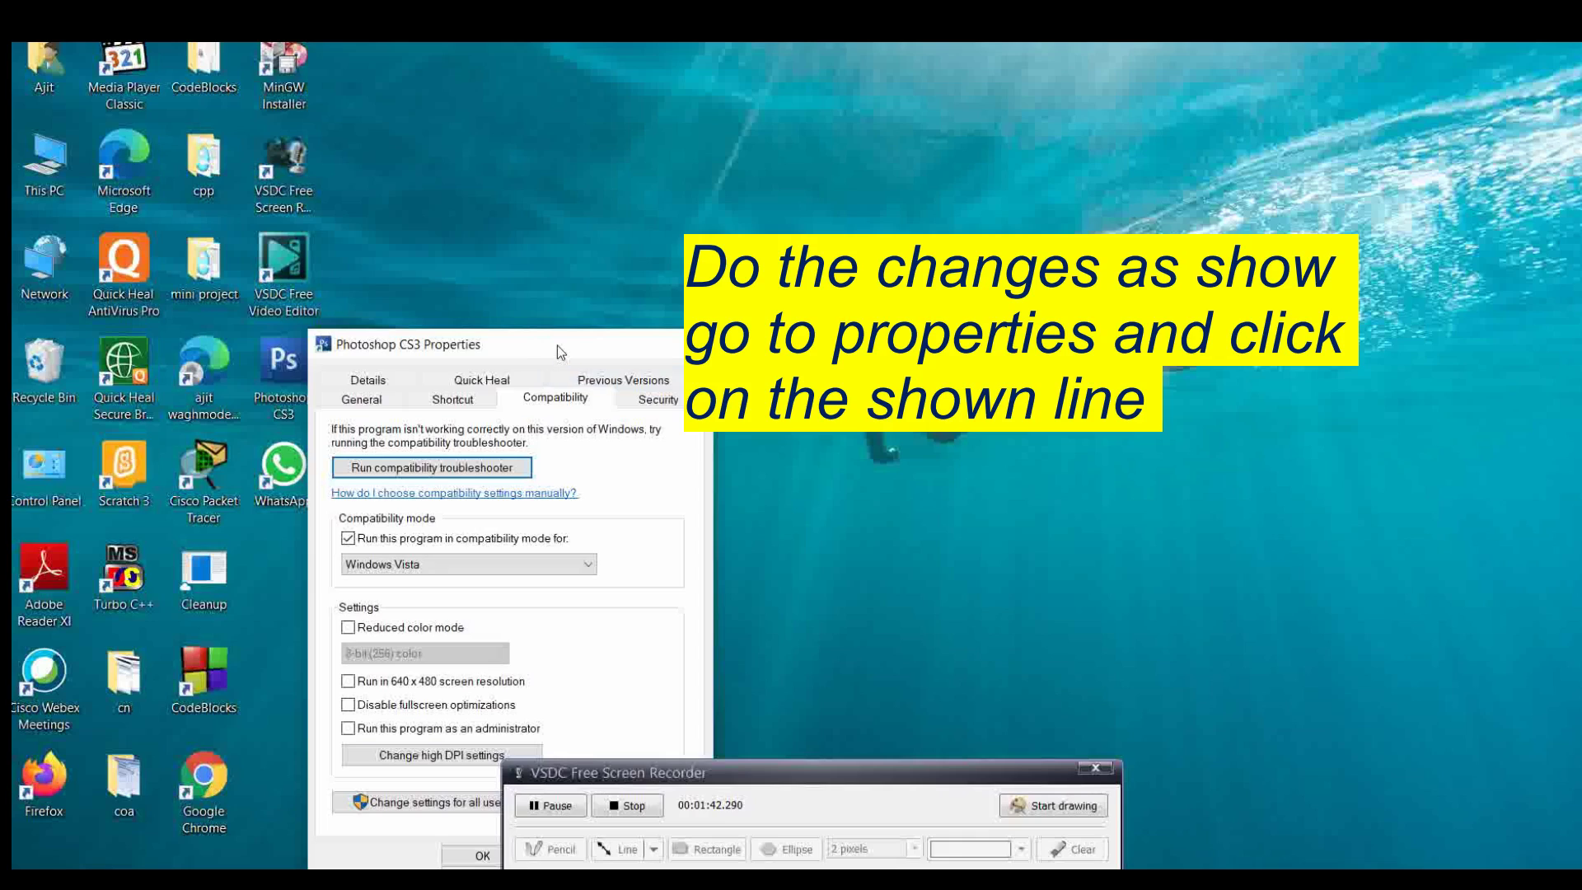
left_click_drag(557, 345, 700, 175)
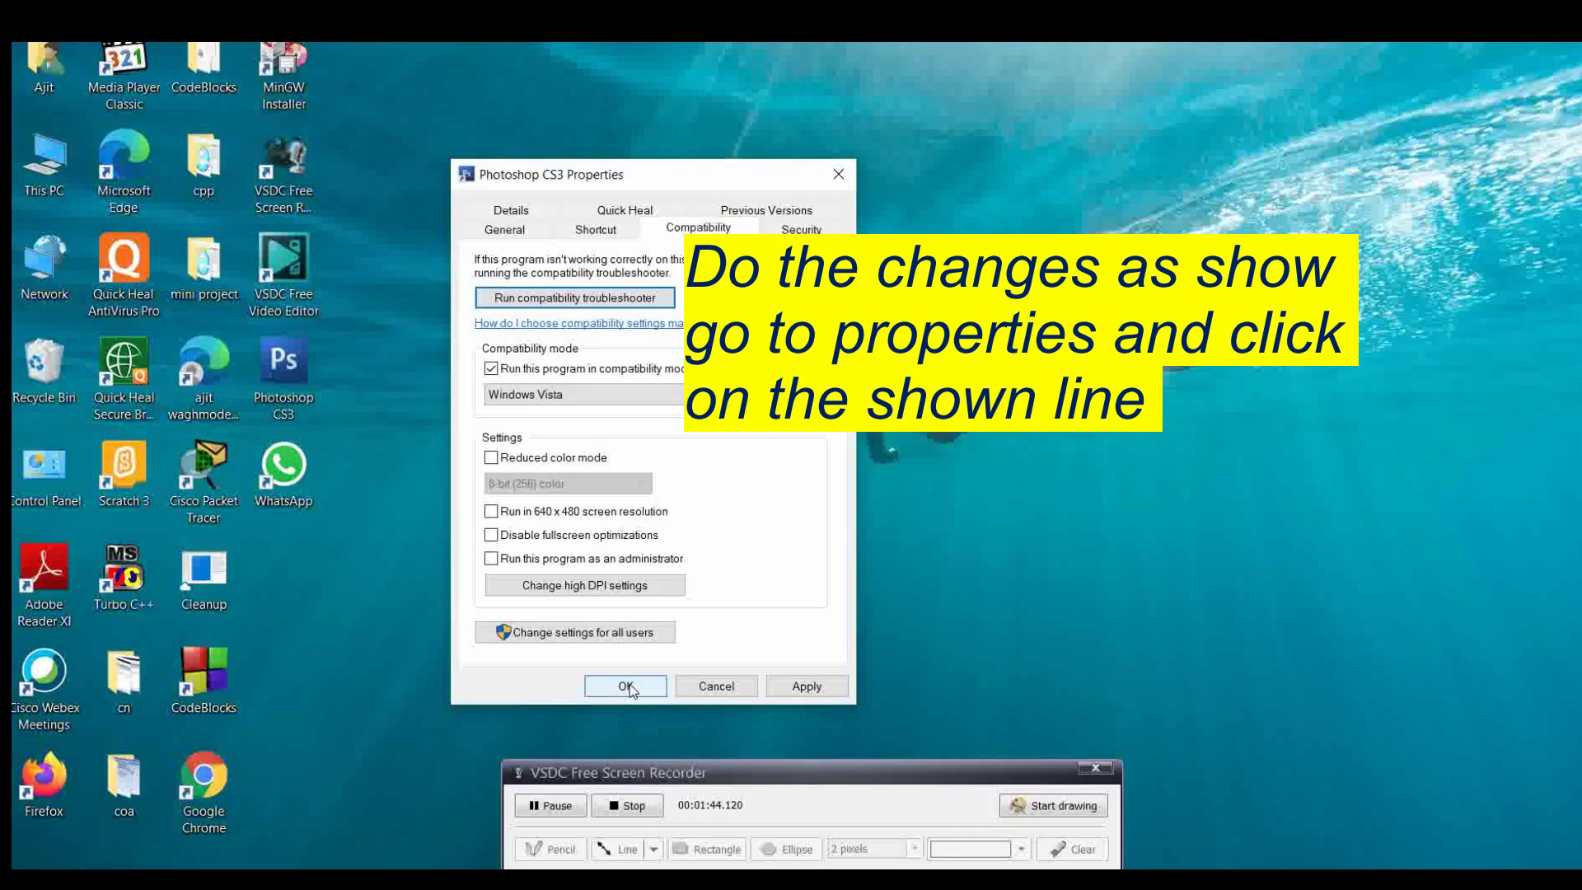
left_click(628, 689)
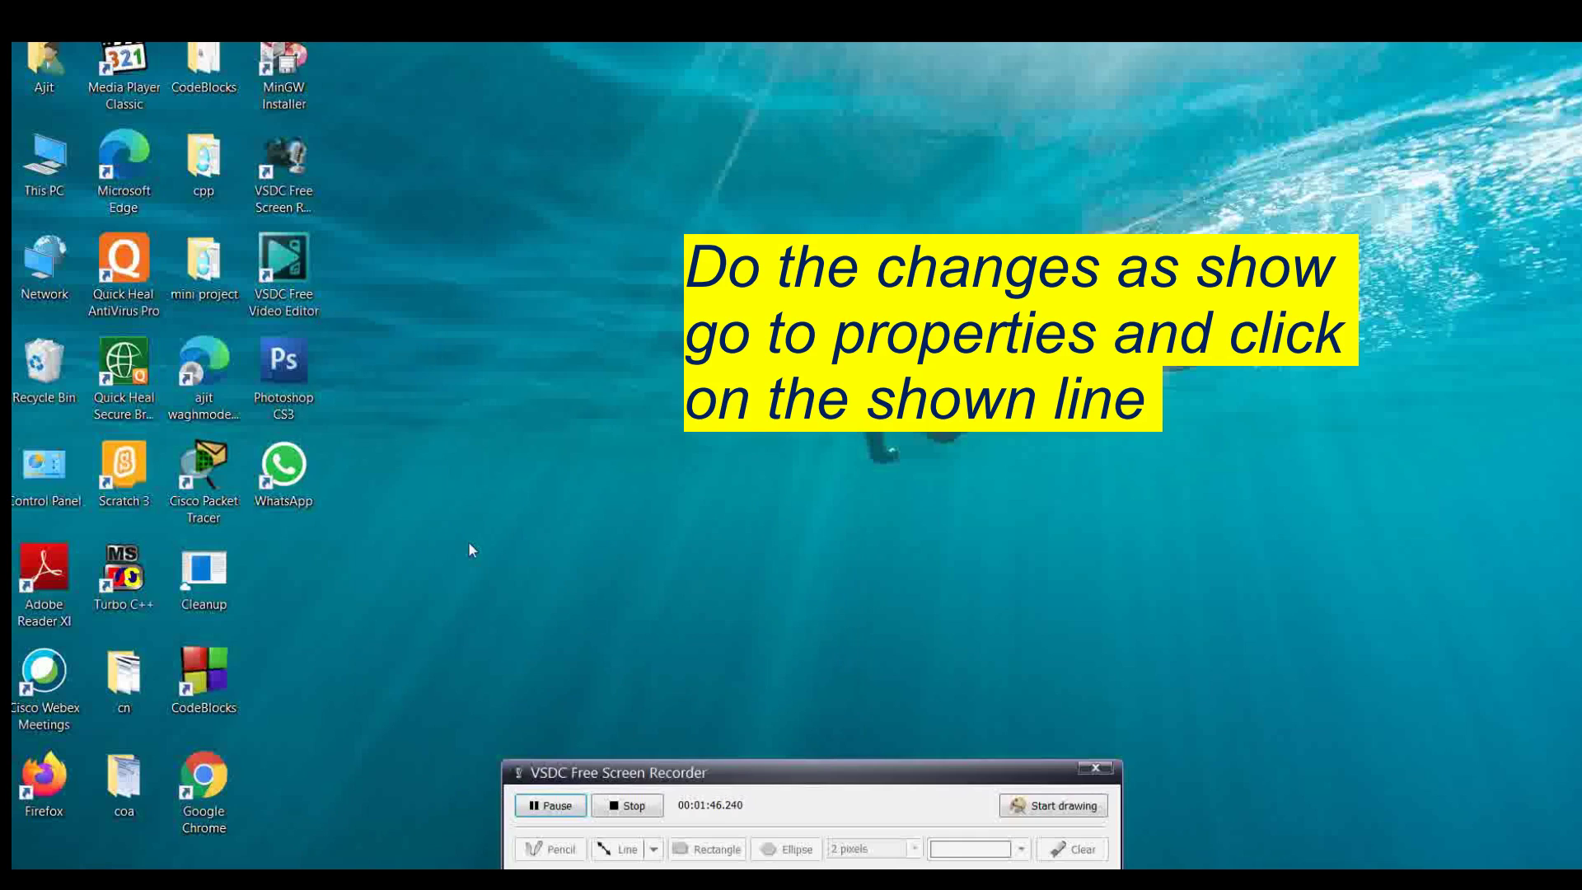
double_click(283, 368)
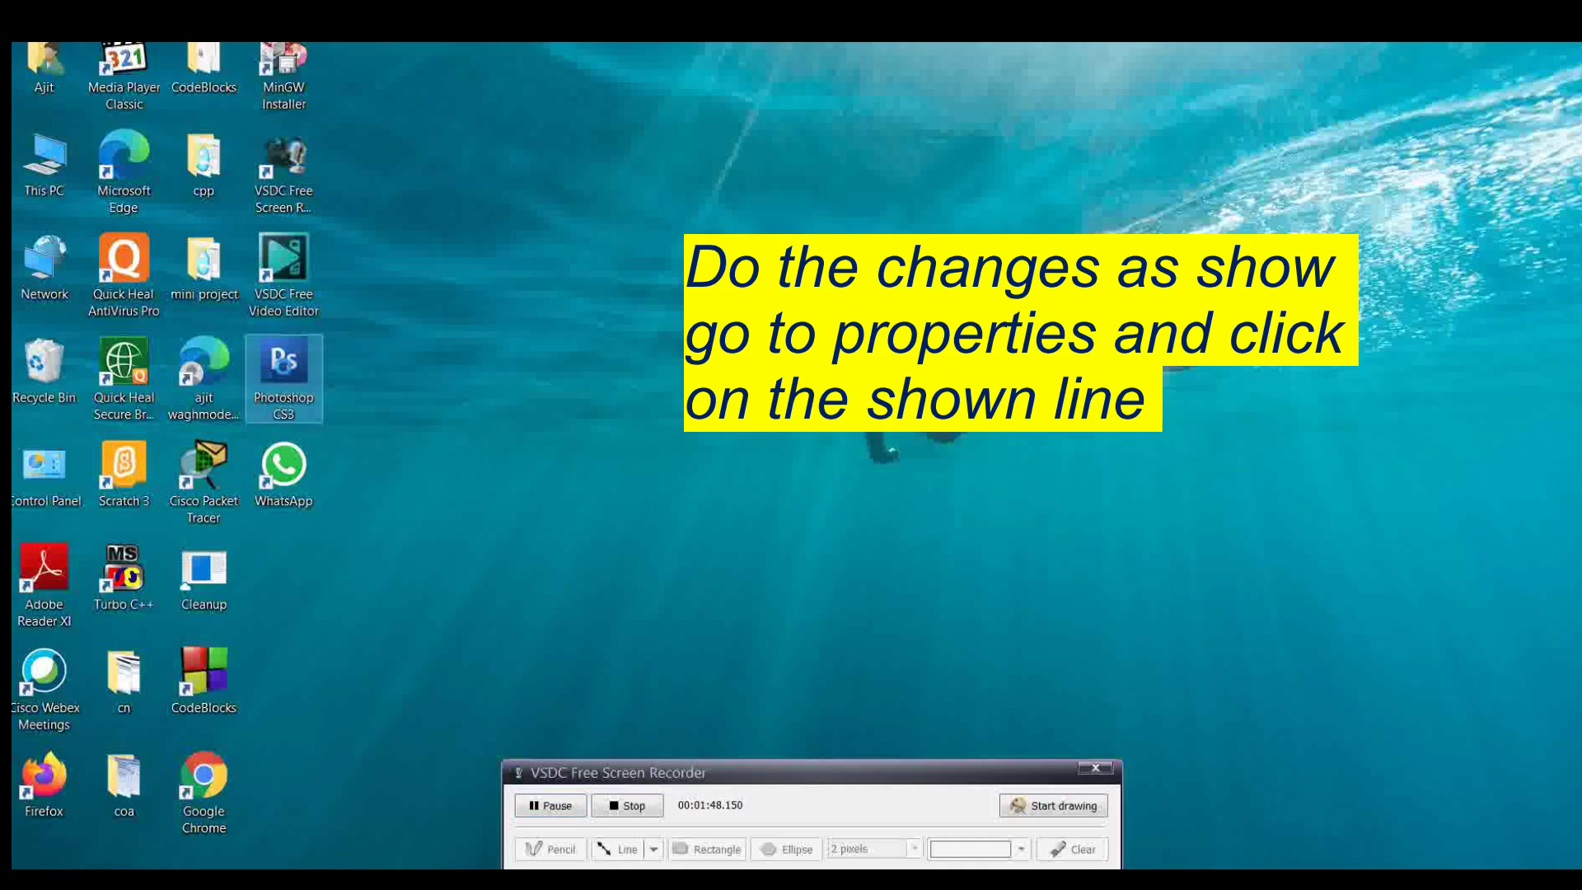
right_click(283, 367)
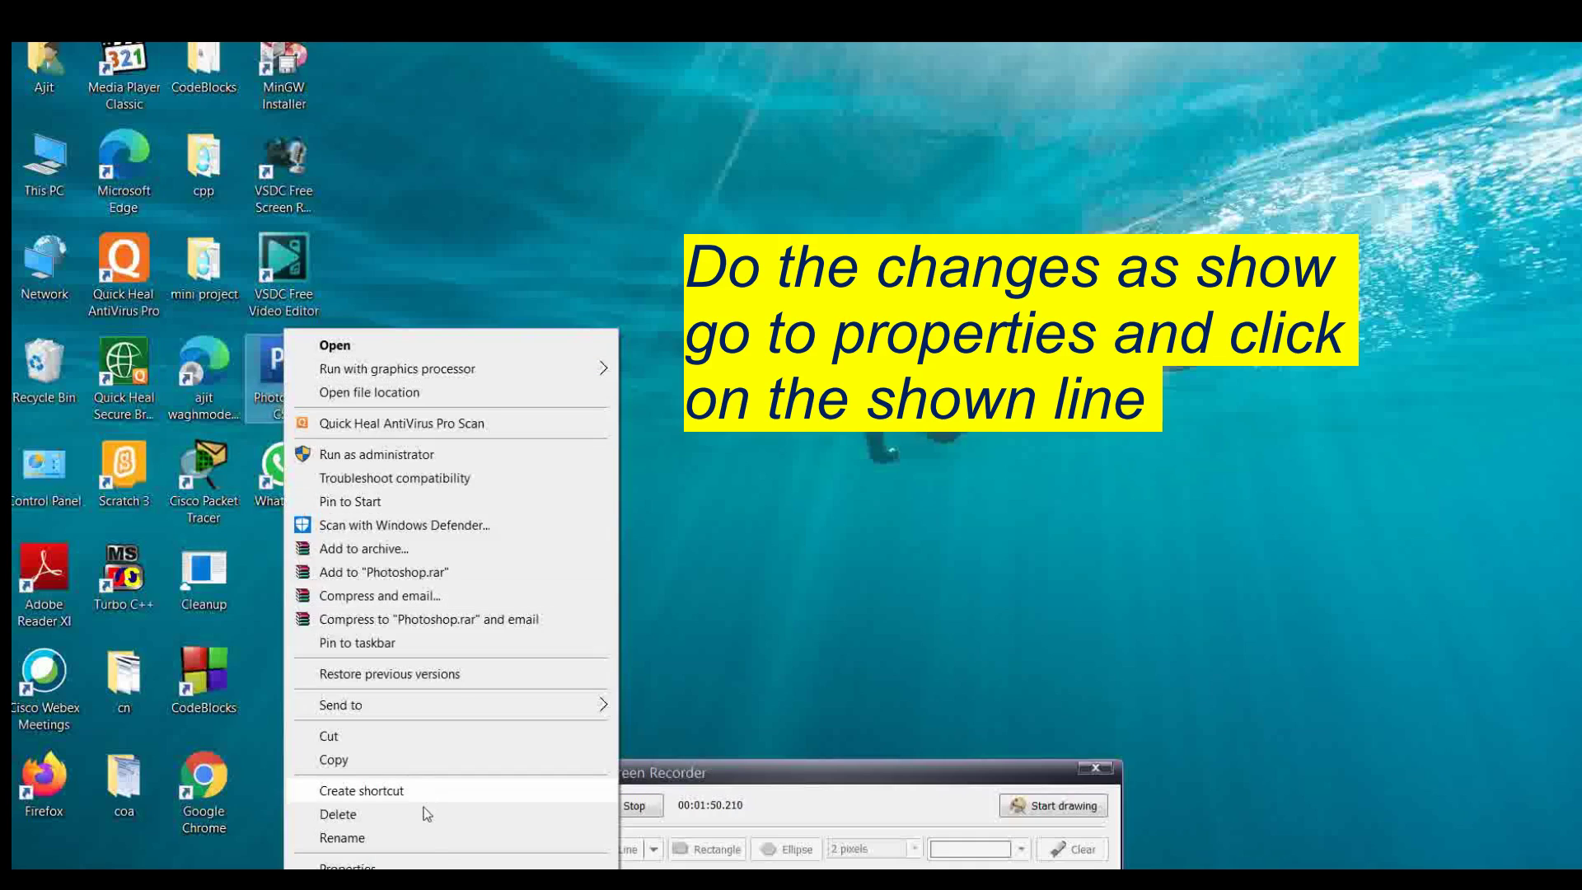
left_click(445, 867)
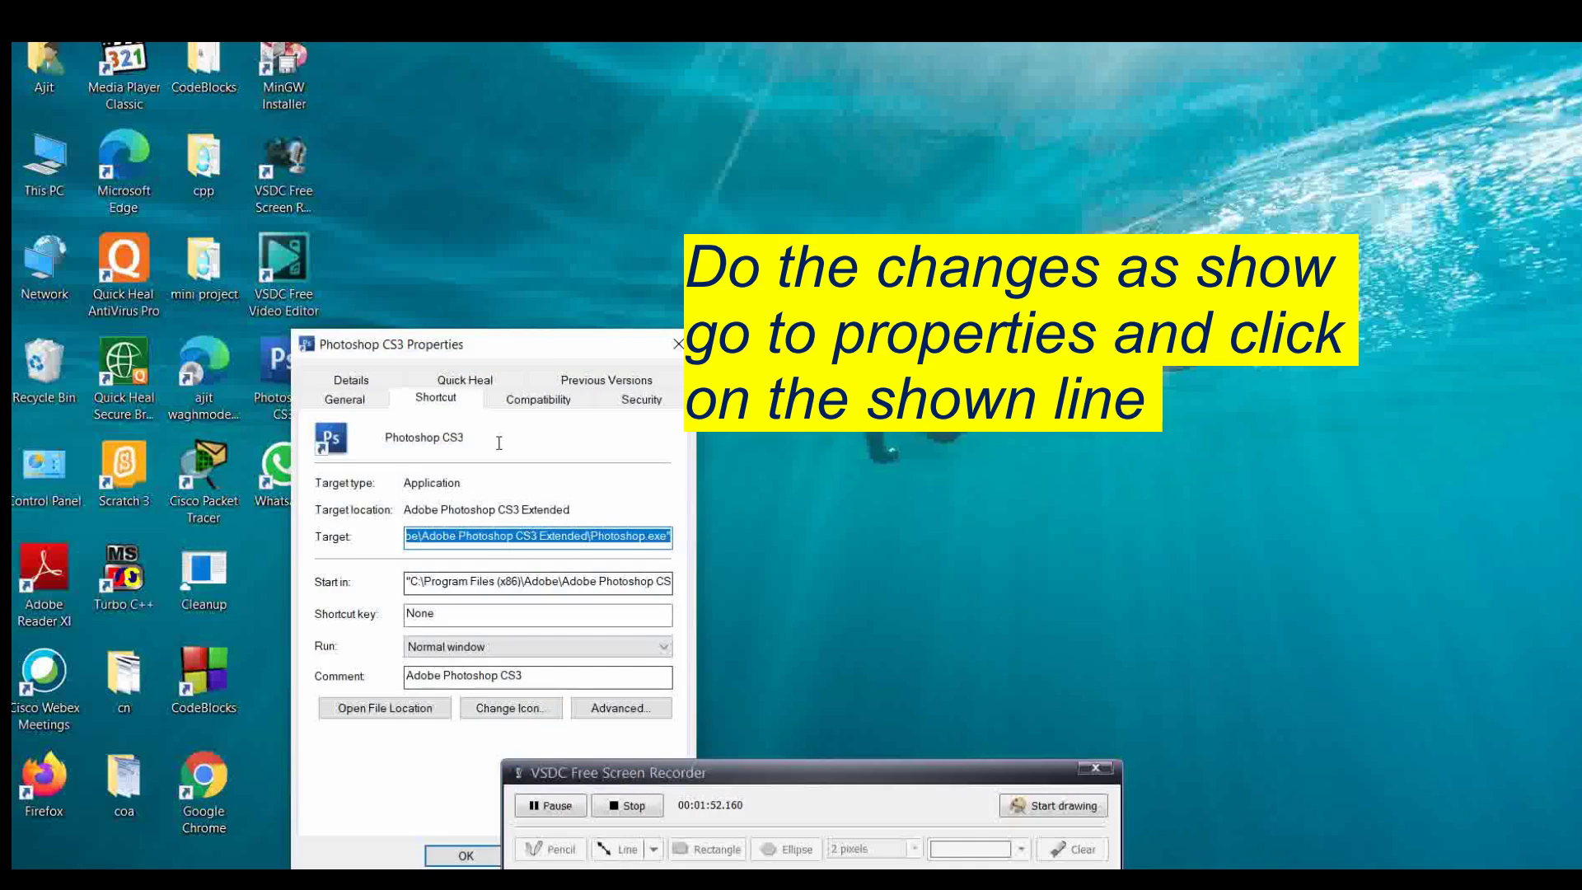
left_click(640, 398)
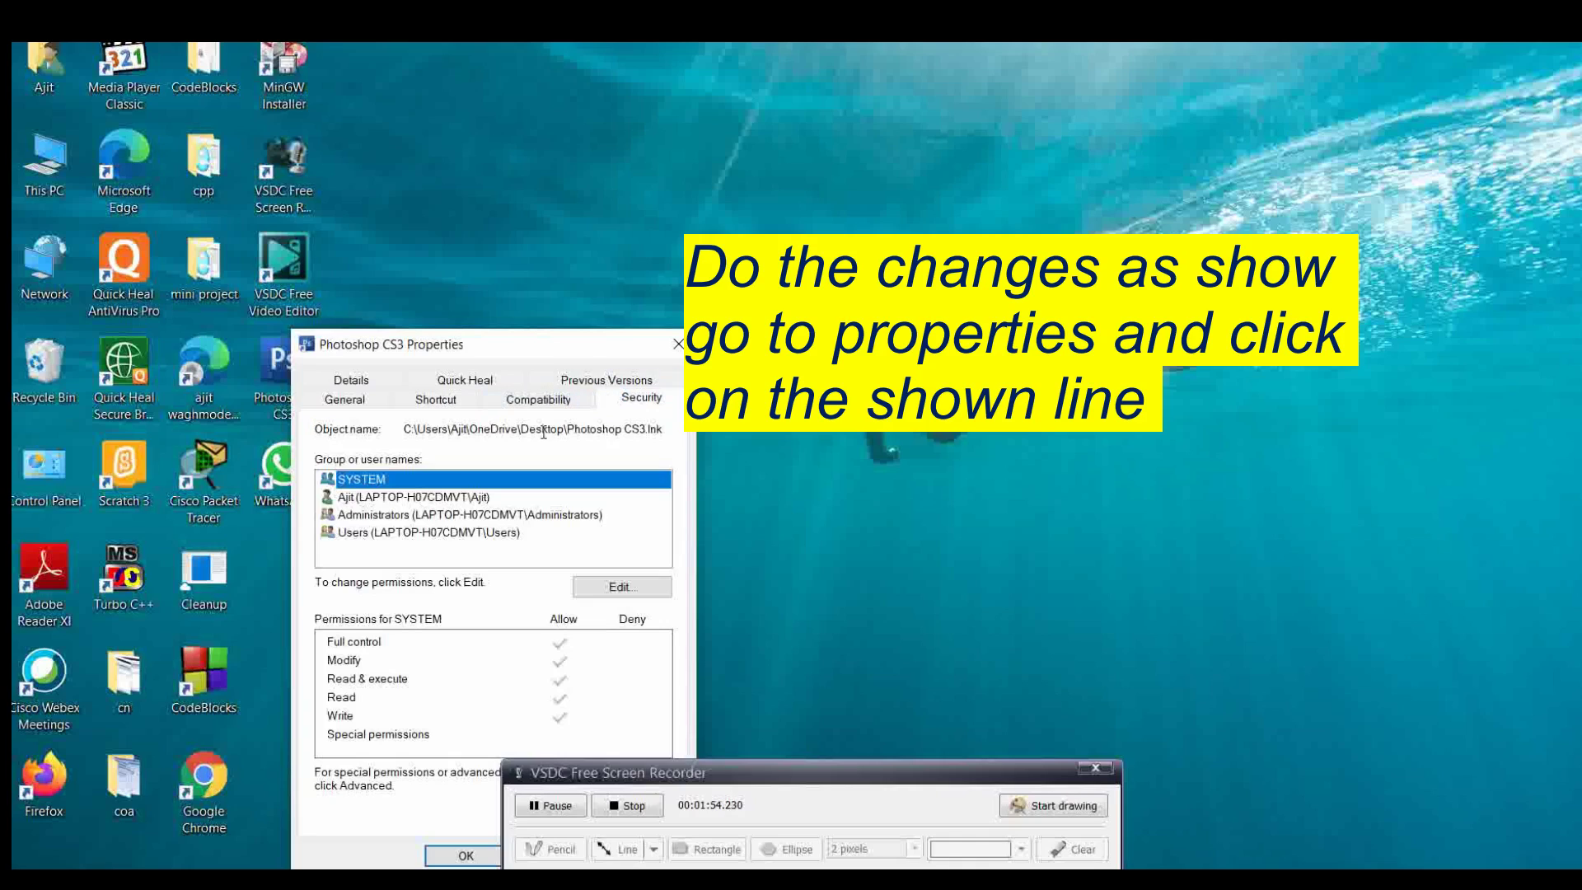
left_click(541, 400)
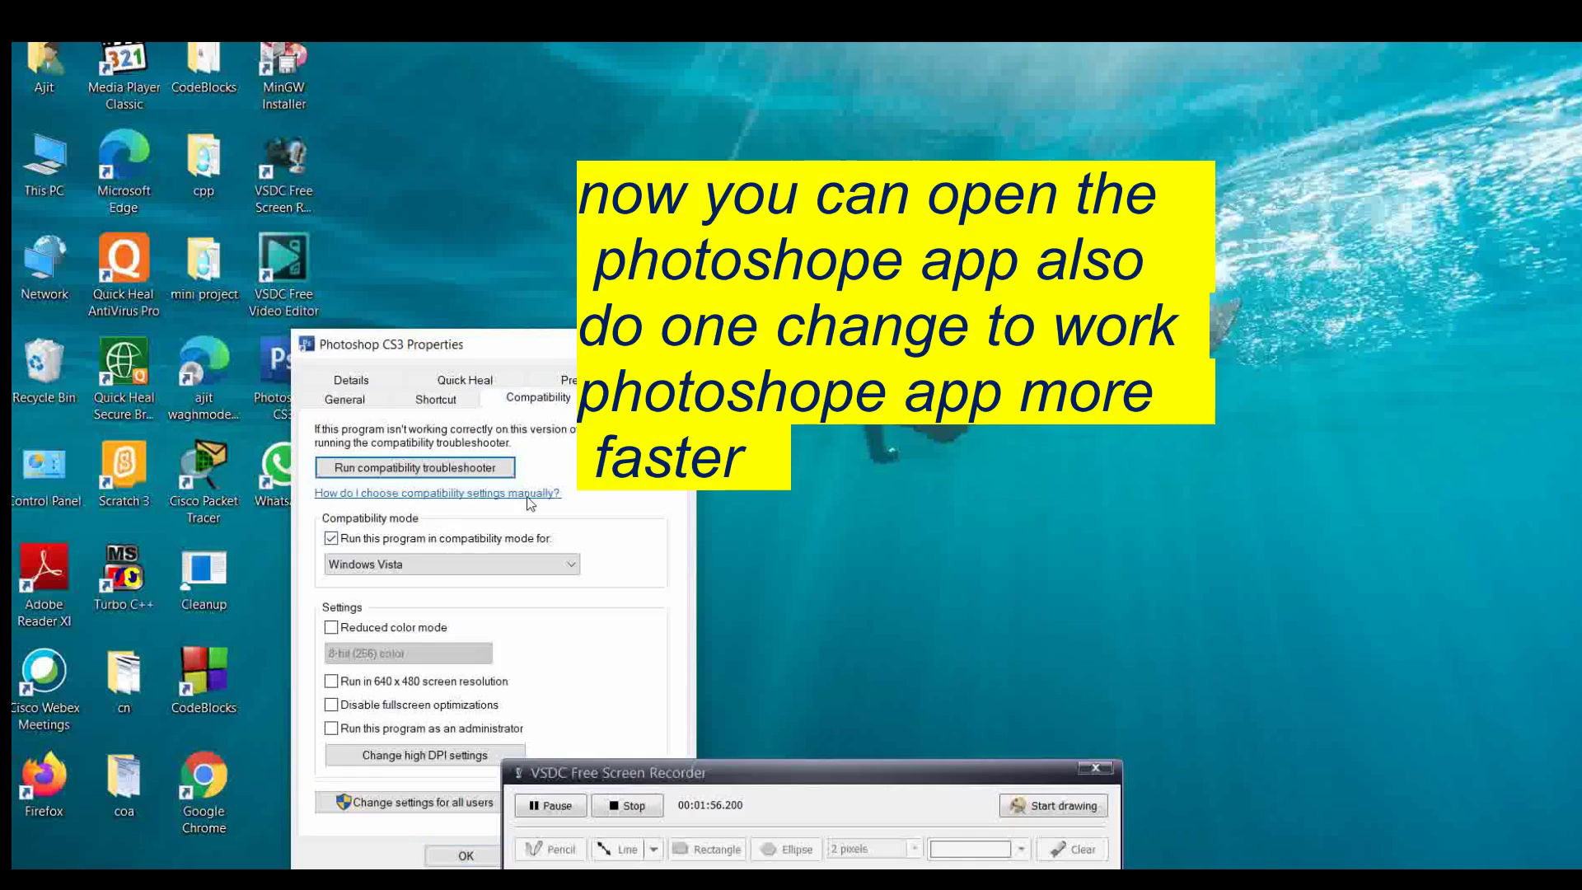
key("Return")
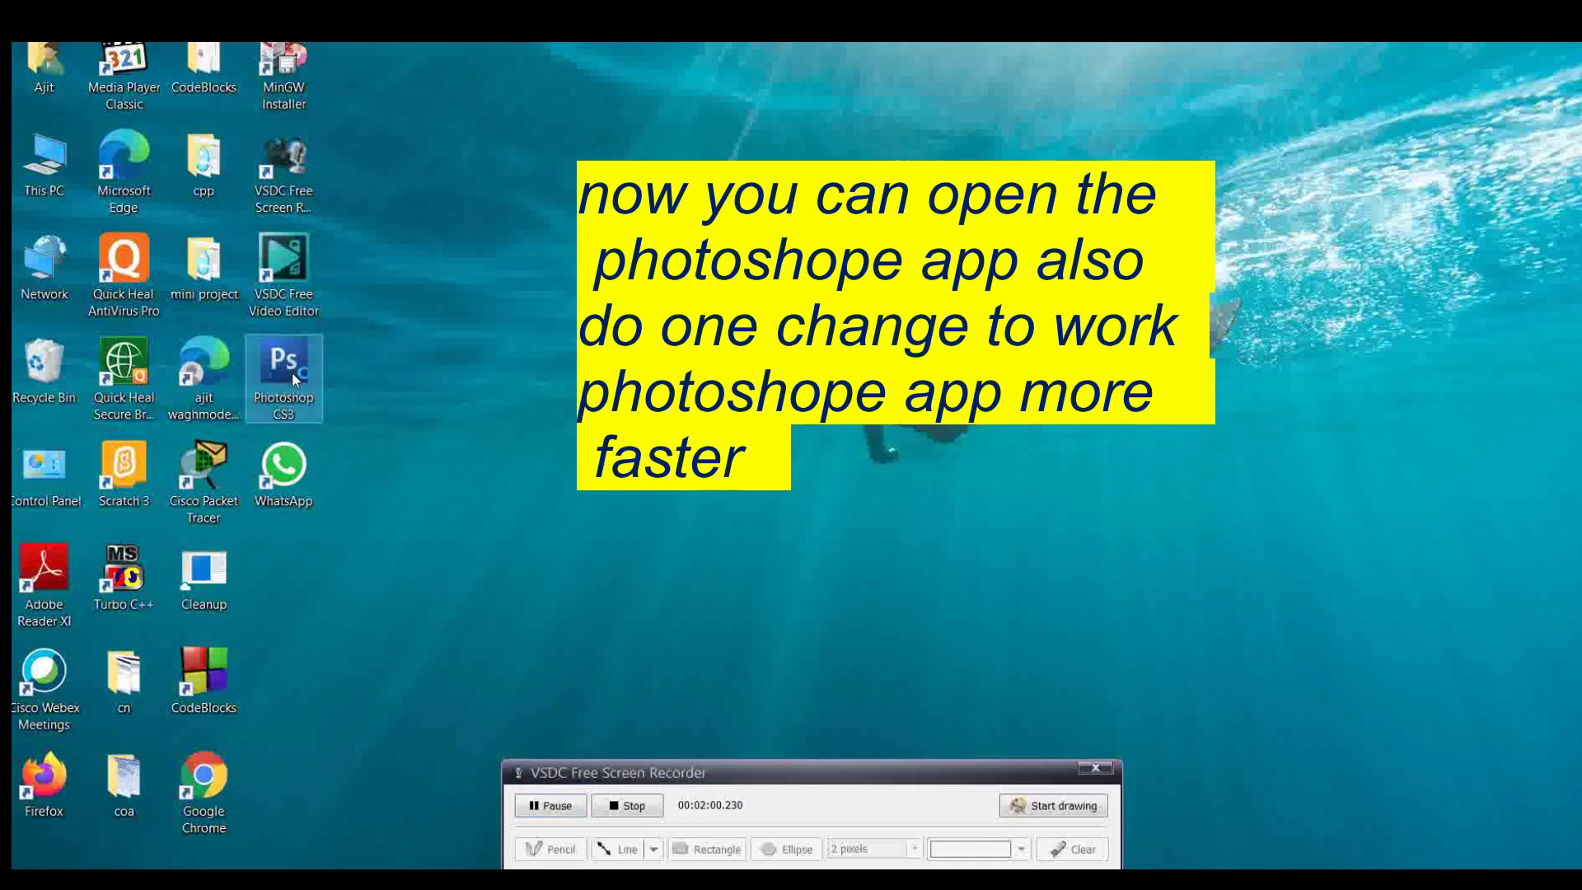
Step: Launch Photoshop CS3 from its desktop shortcut, dismissing the startup error message
double_click(292, 373)
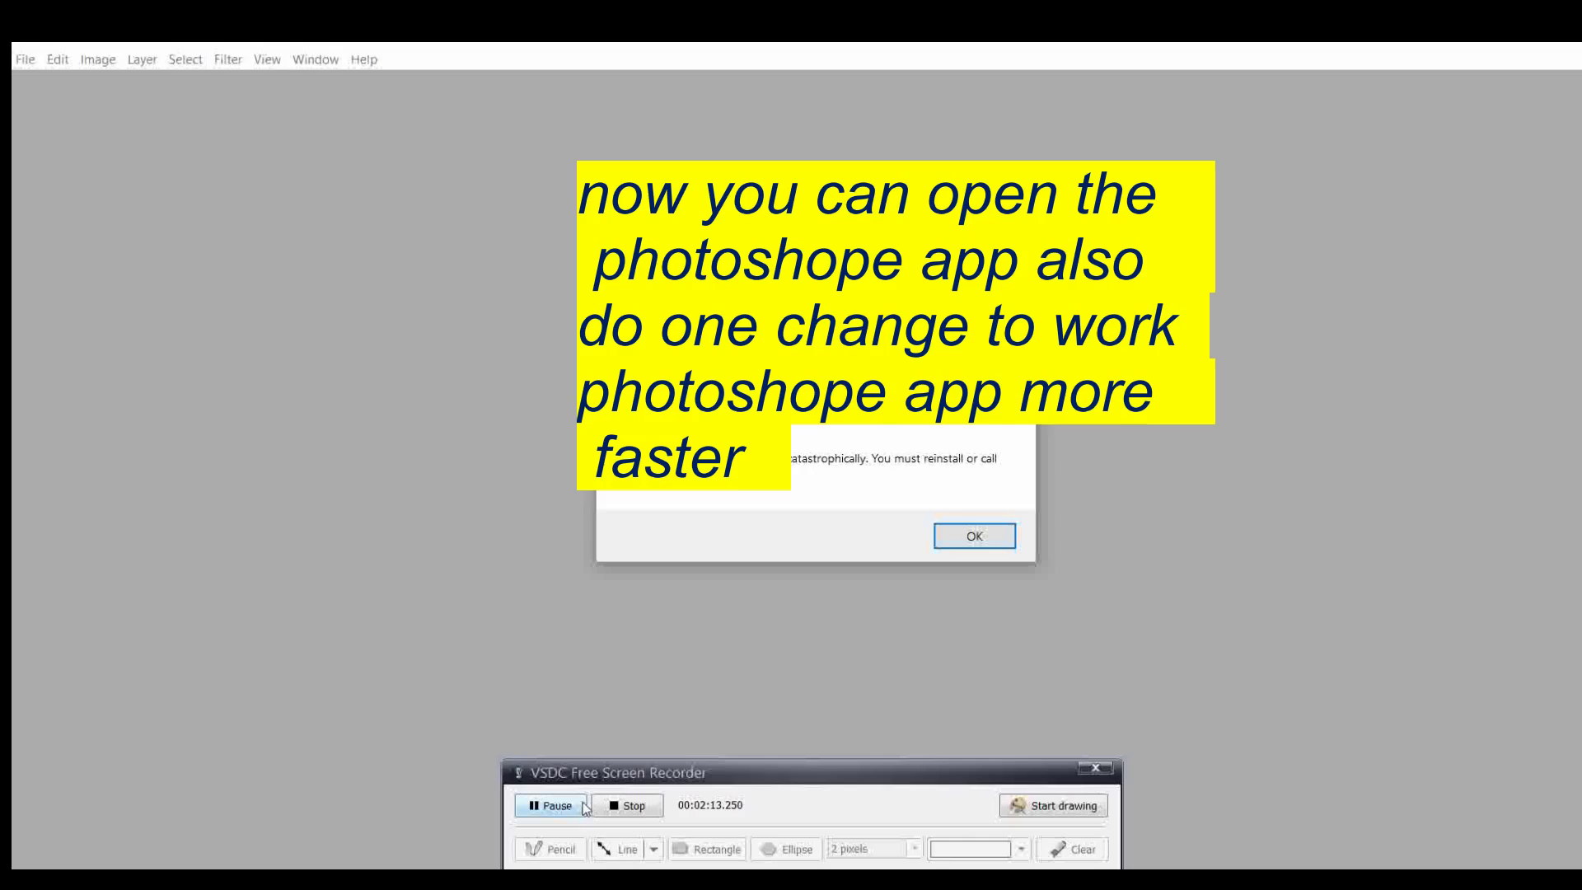
left_click(560, 806)
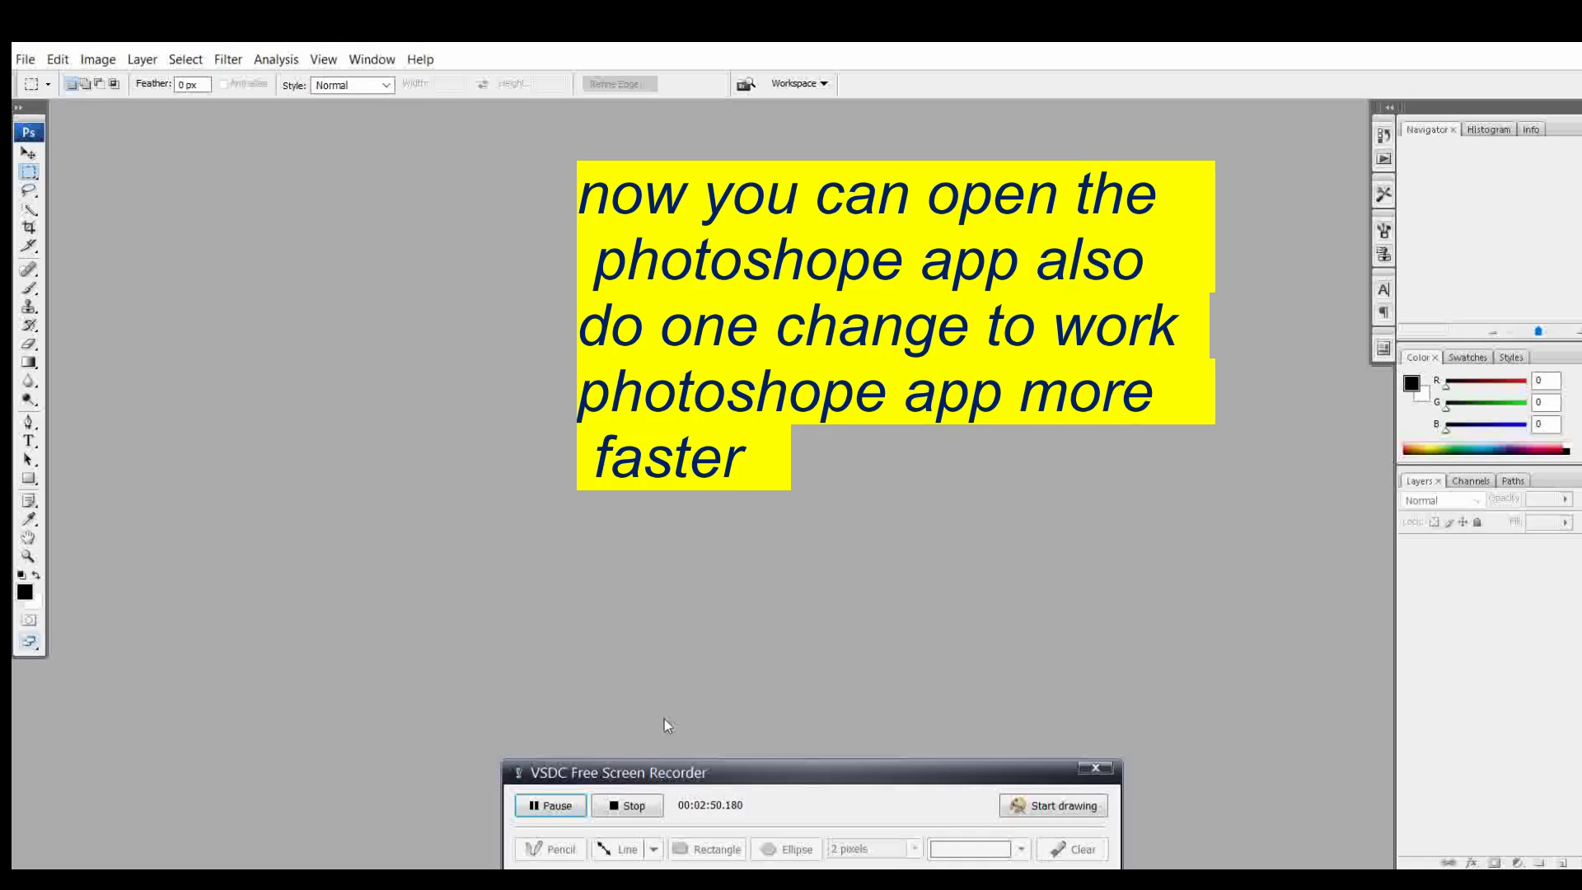
Step: Navigate the Edit > Preferences menu to the Performance preferences
left_click(21, 66)
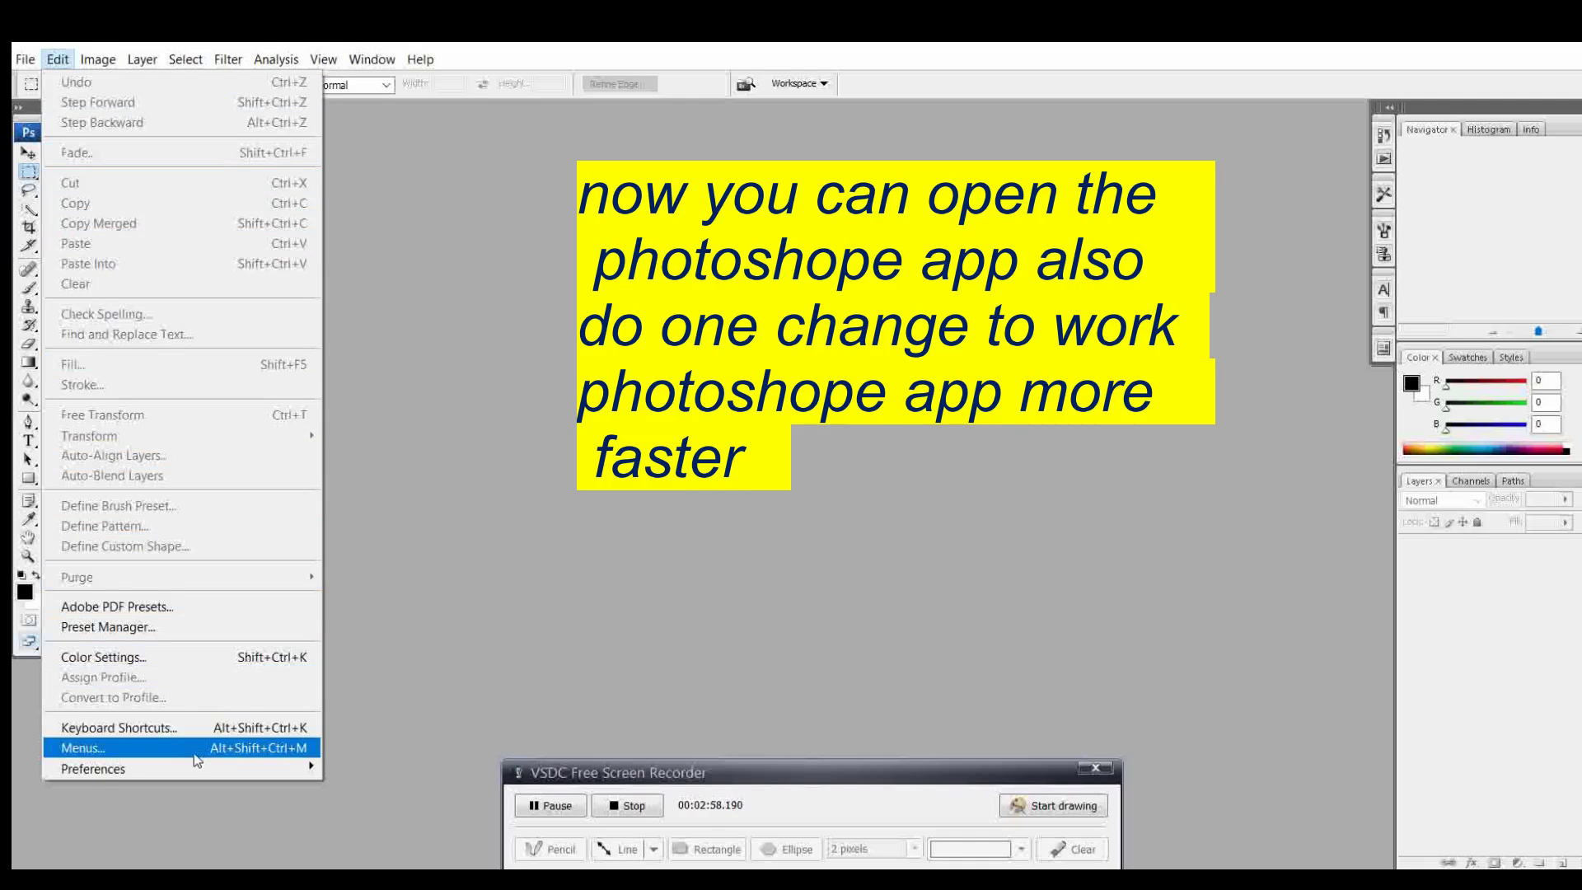
mouse_move(183, 768)
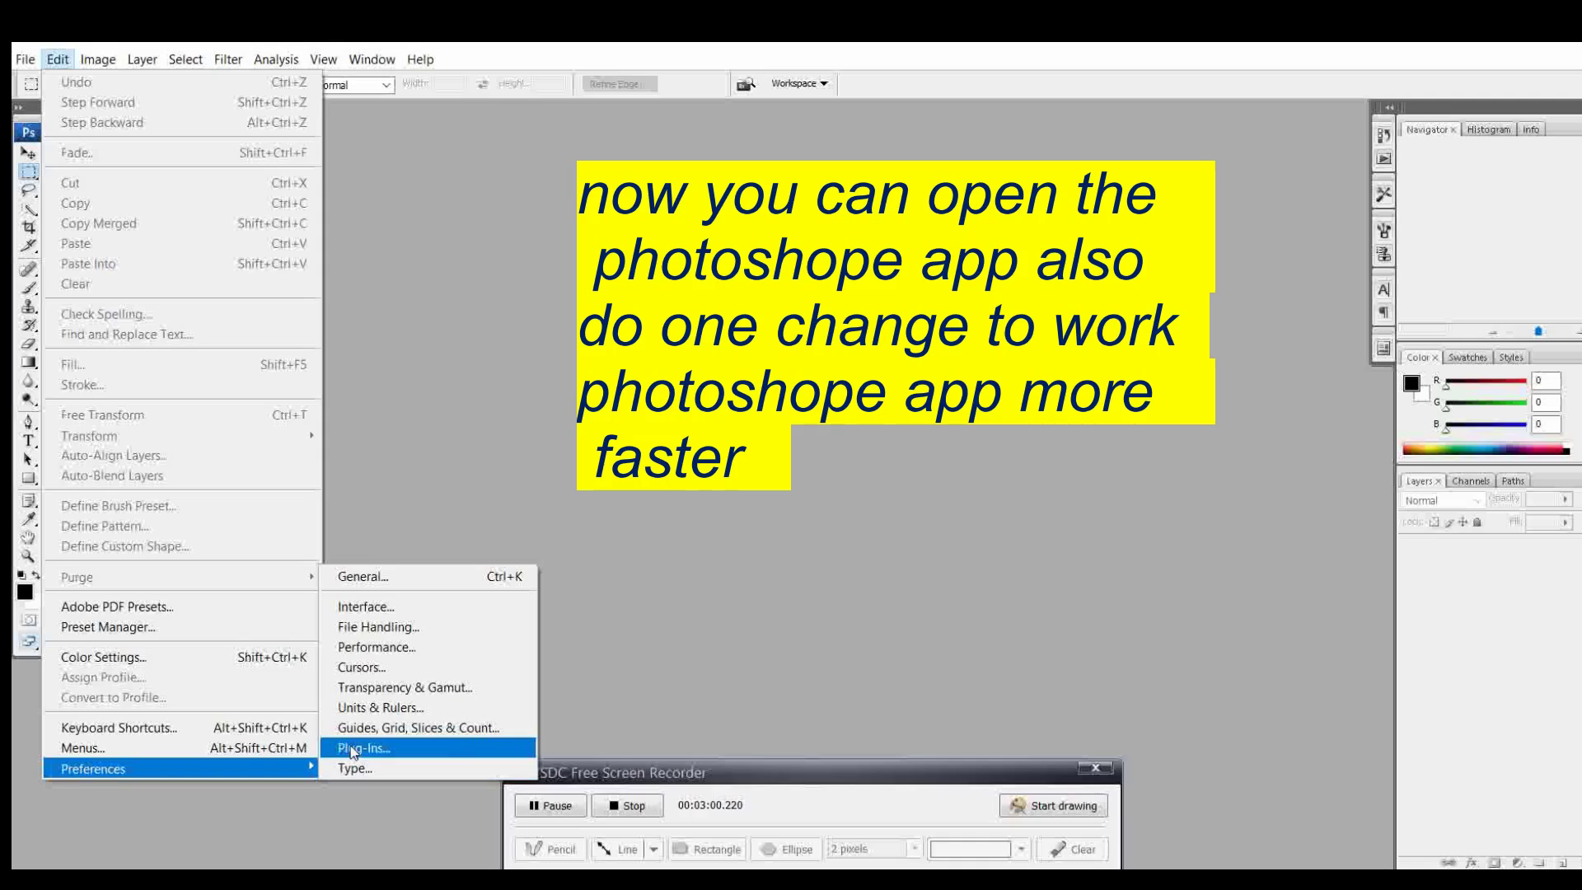
left_click(384, 646)
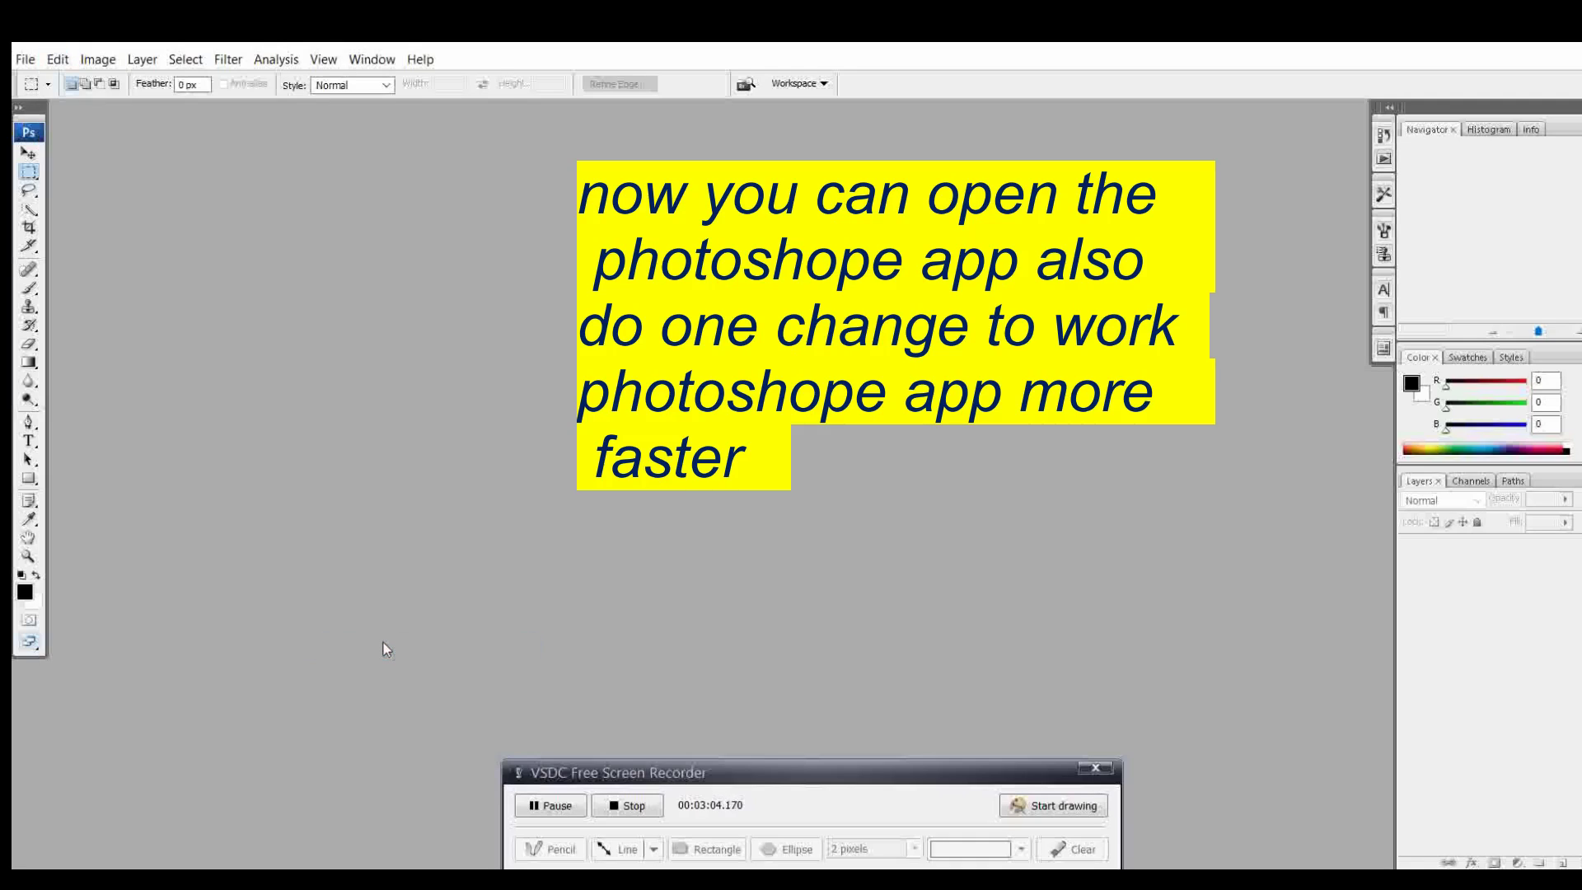